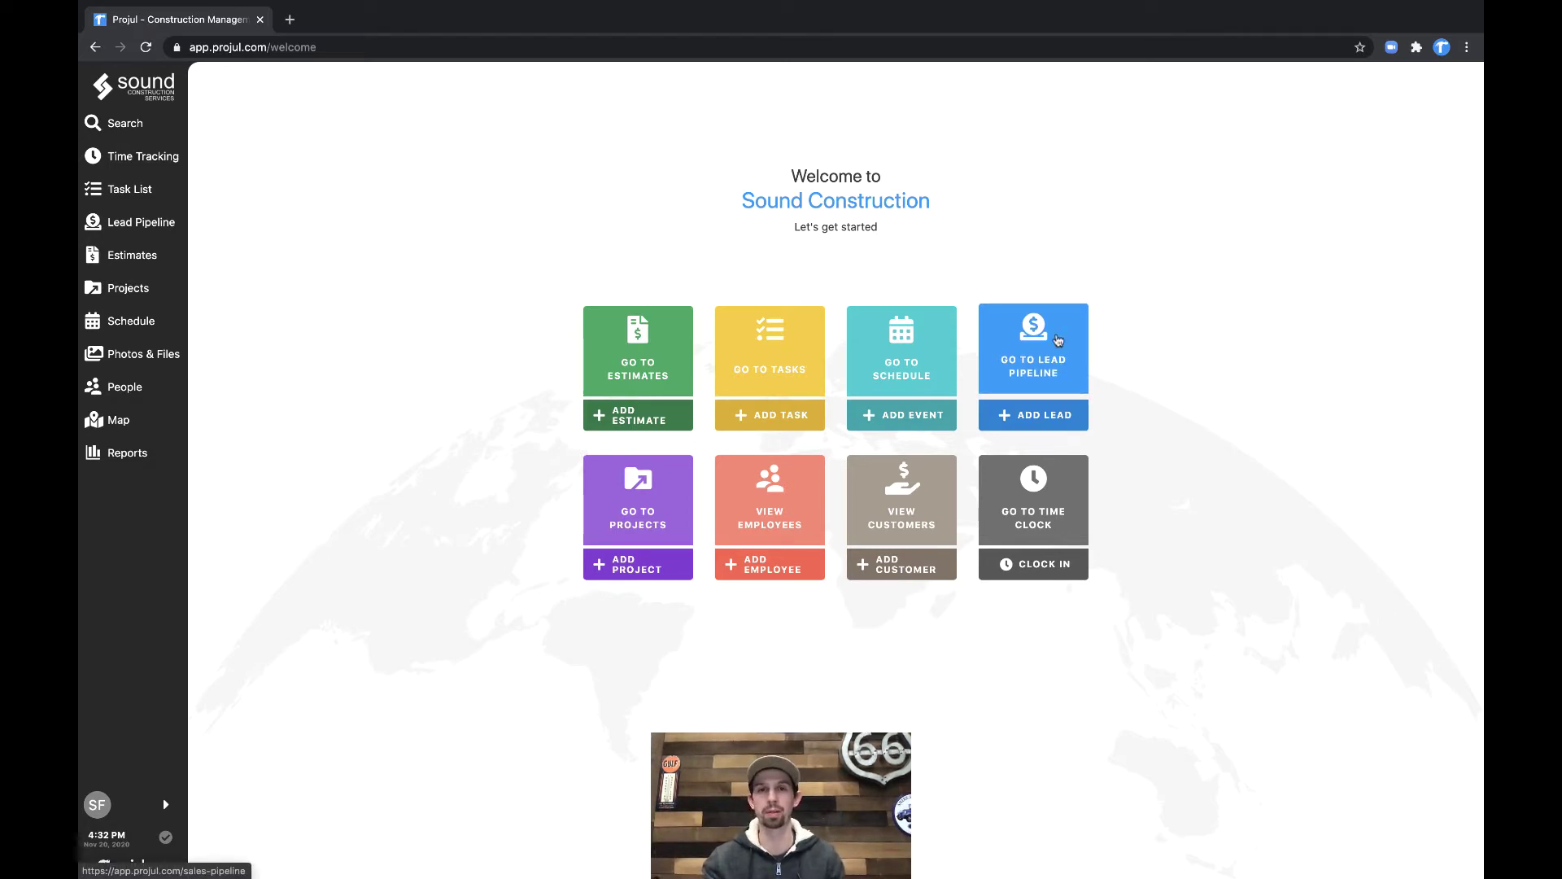
Go to the Lead Pipeline, then open and close the Mulligans Steak House lead's action menu
mouse_move(170, 233)
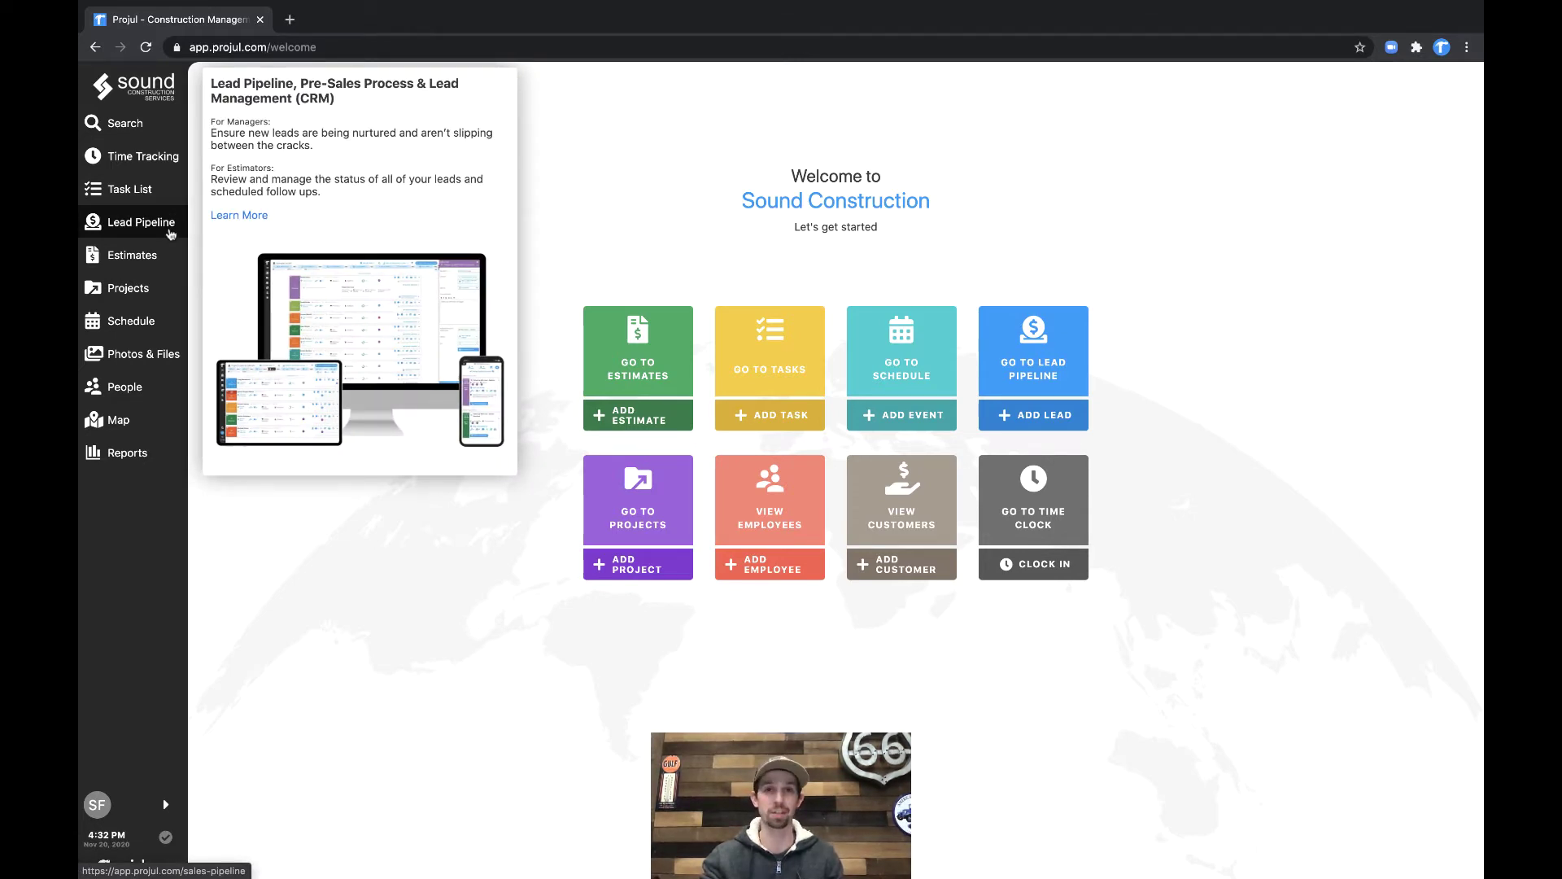
left_click(170, 232)
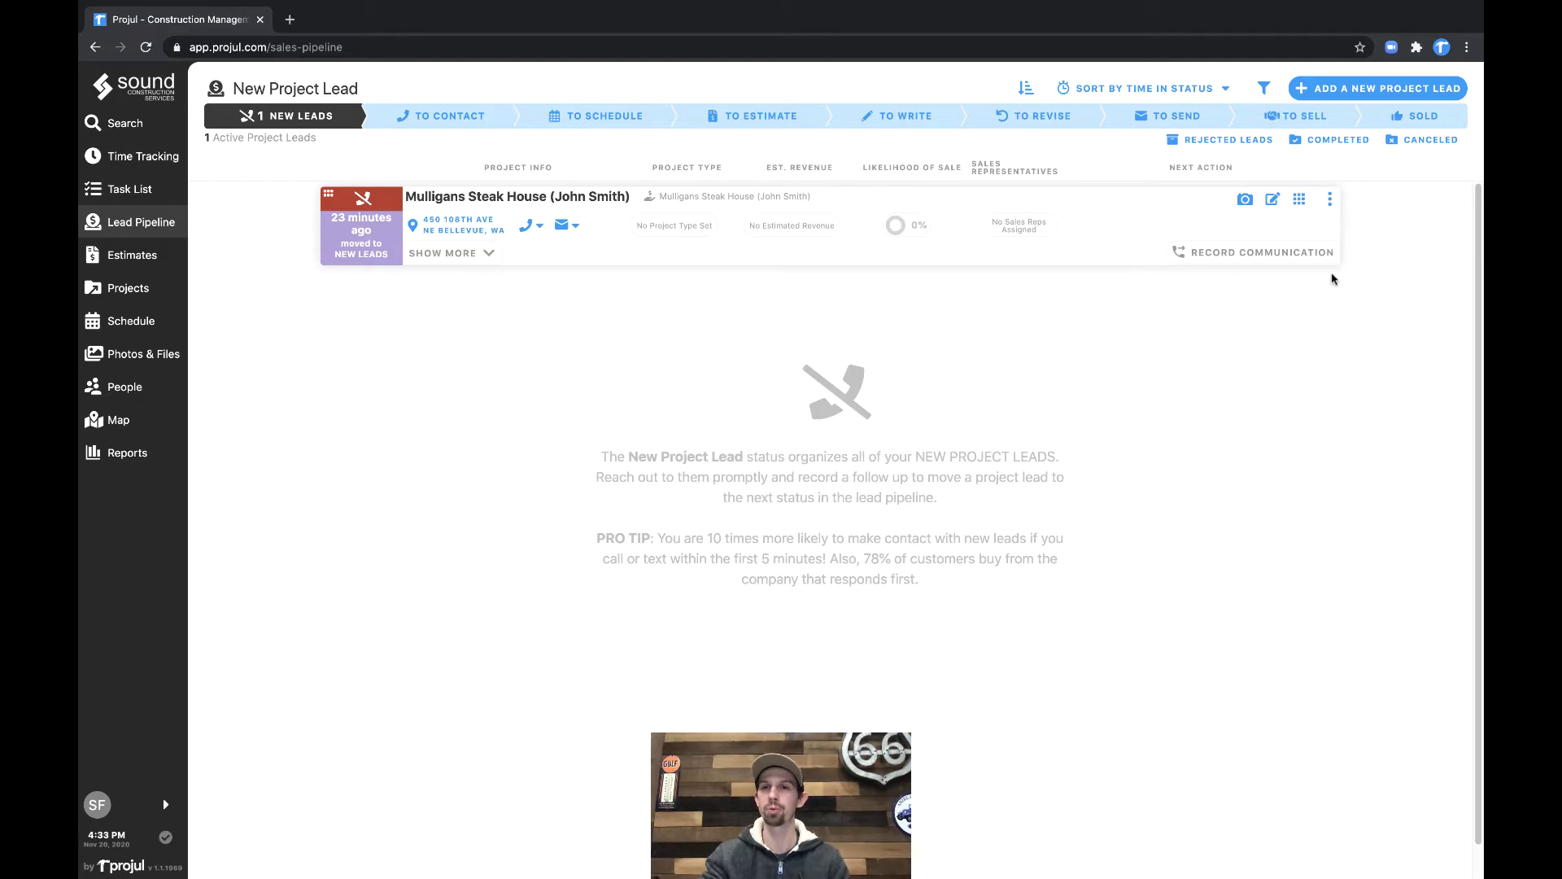
left_click(1330, 202)
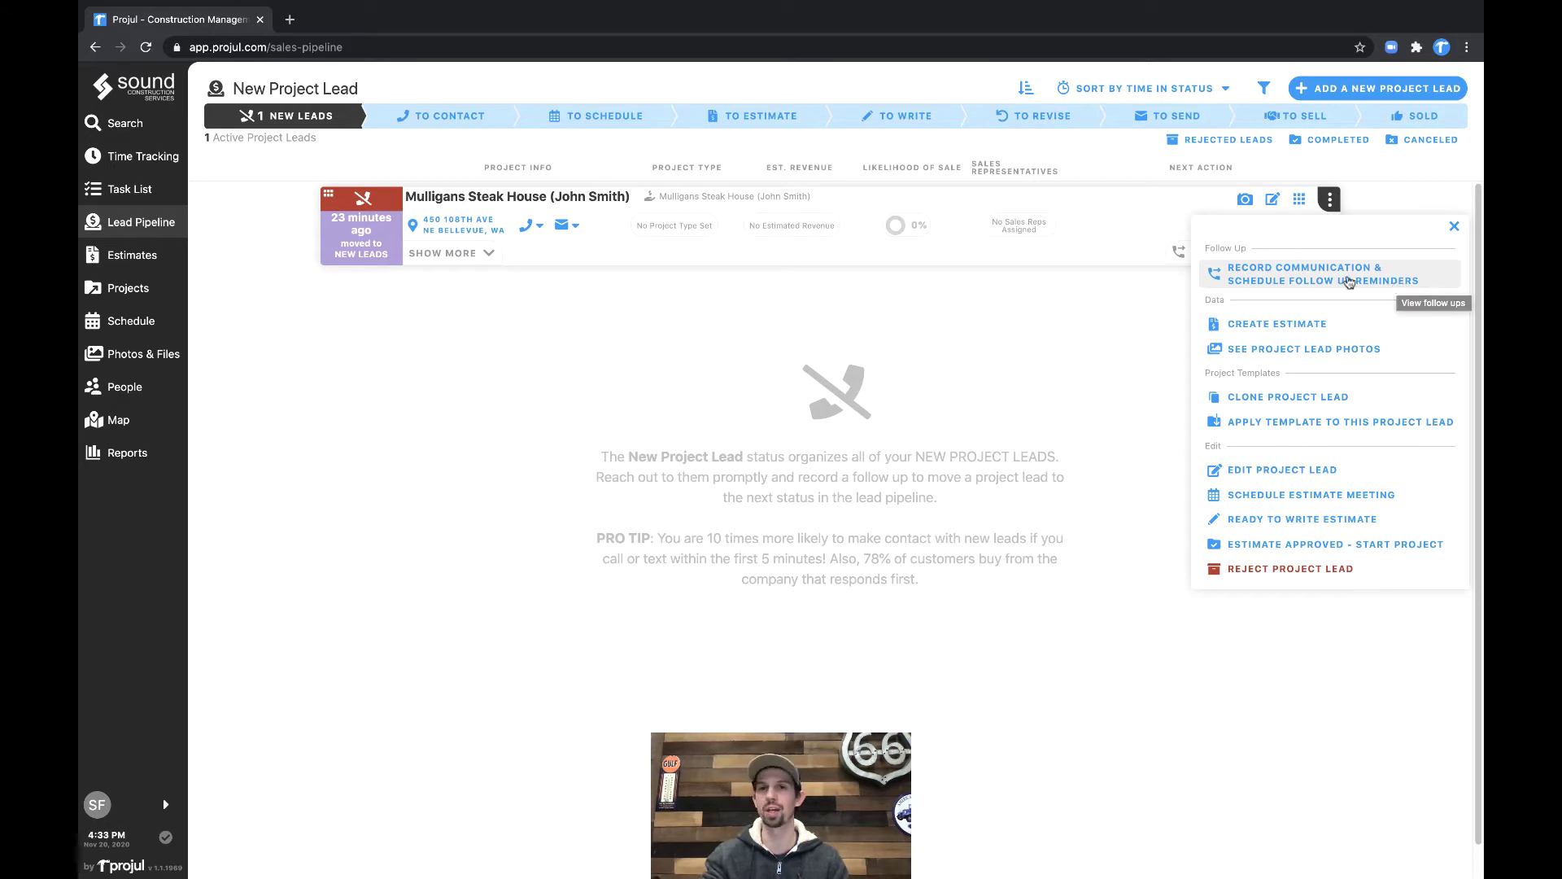
left_click(1330, 199)
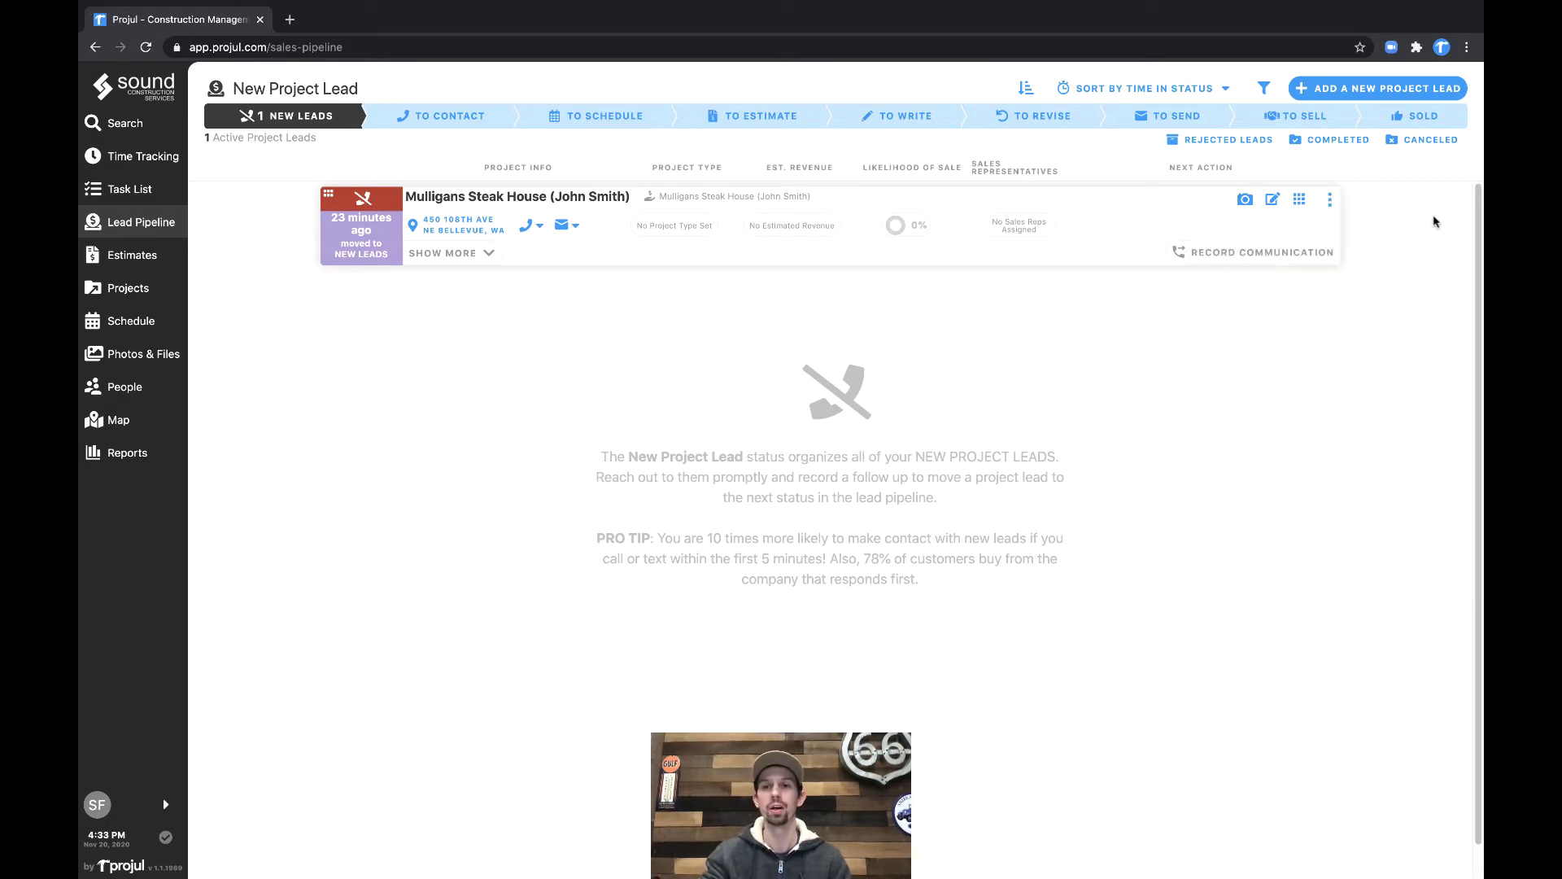
Start a communication record as an outbound phone call, correcting the outcome to 'answered'
left_click(1183, 267)
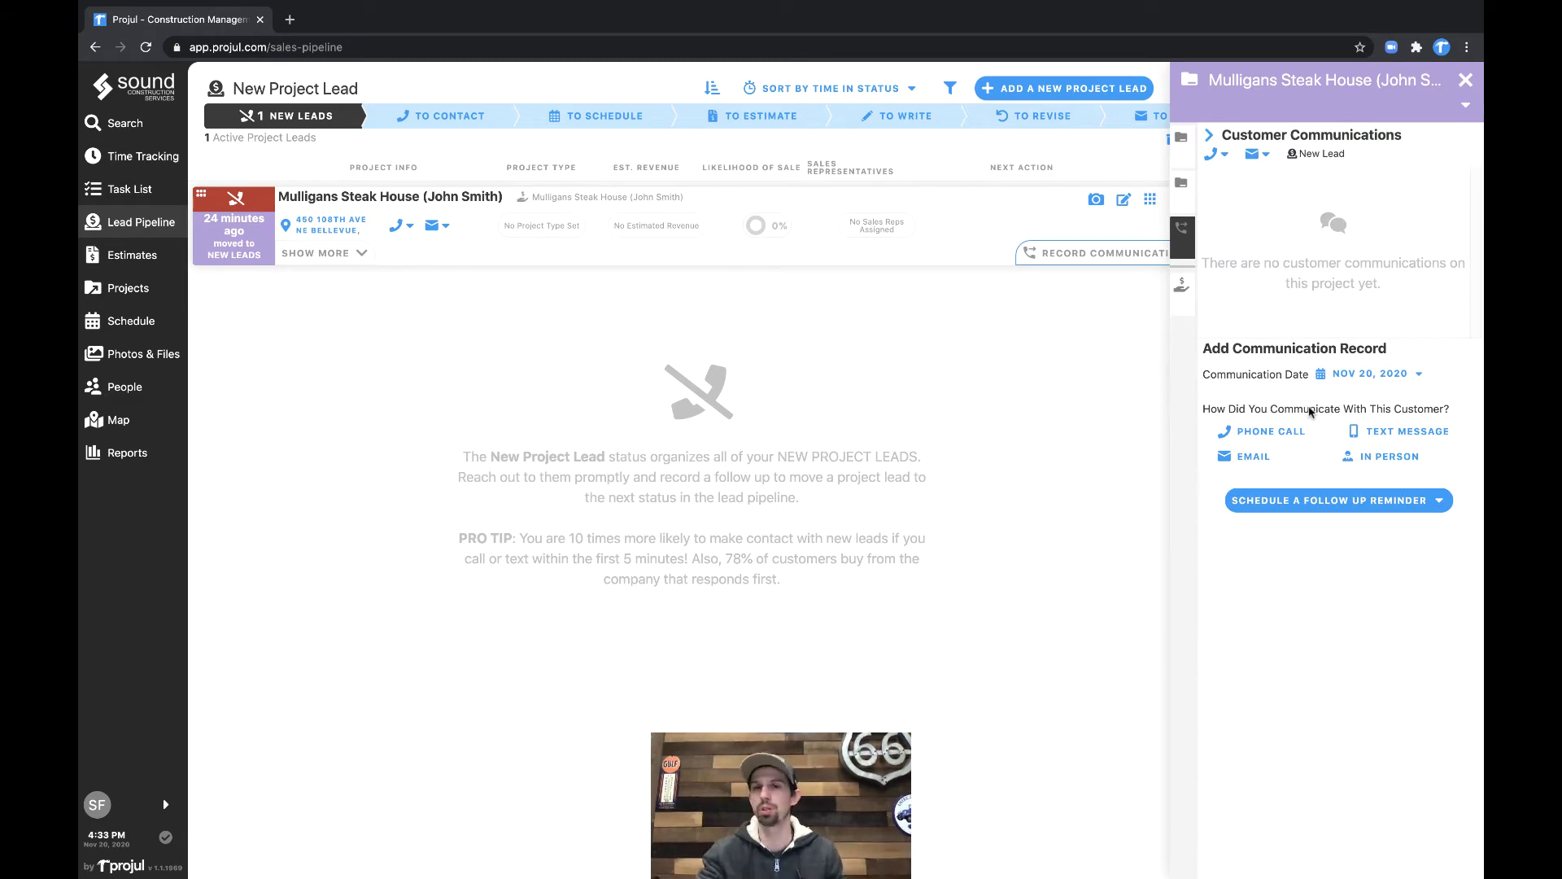
left_click(1250, 432)
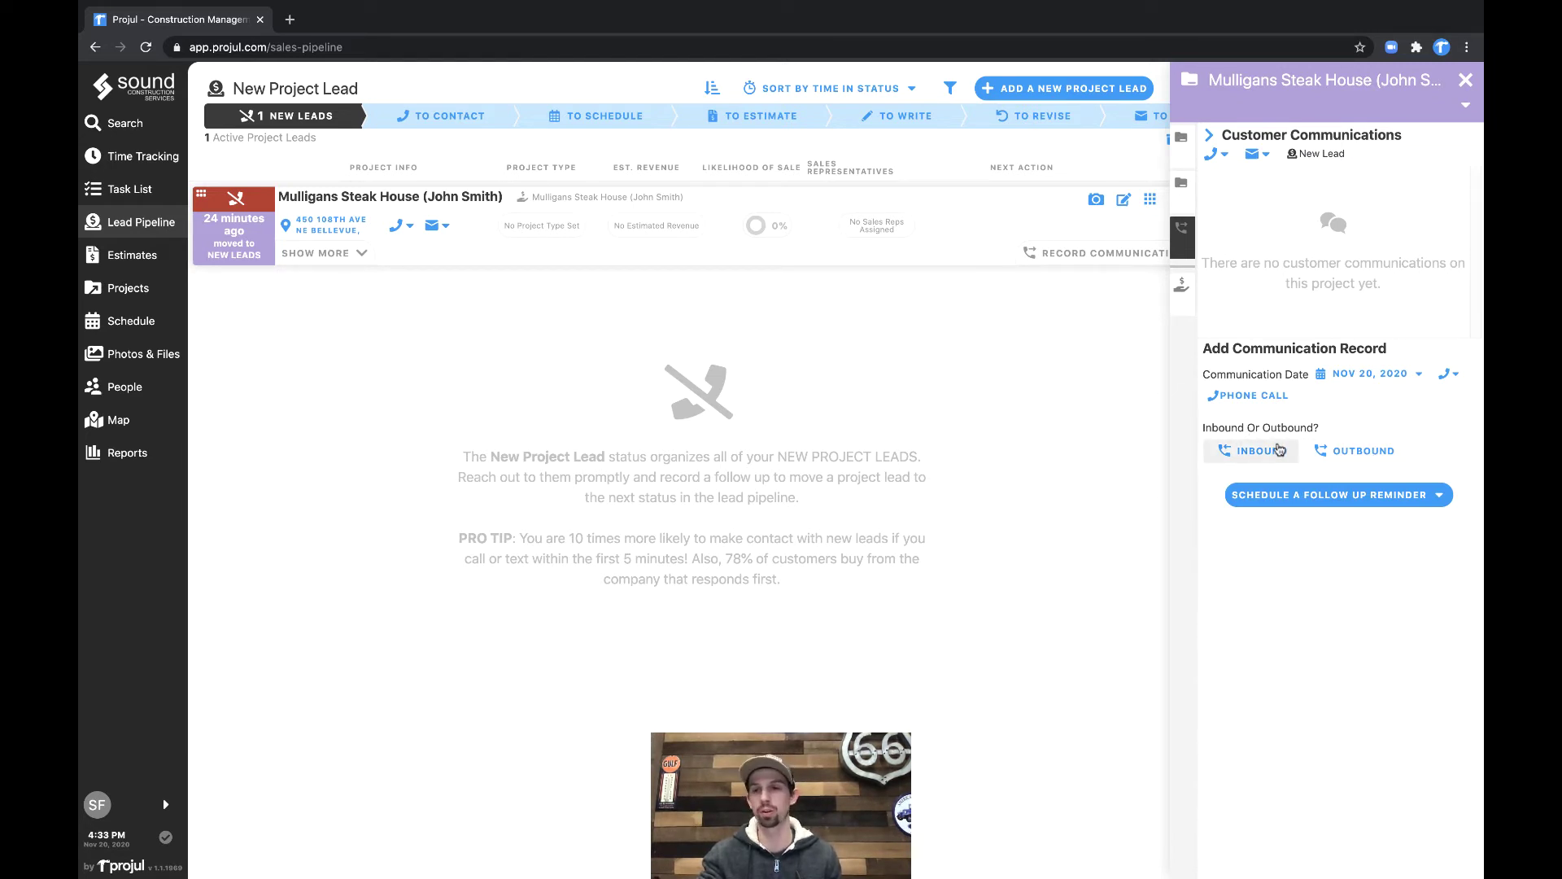
left_click(1340, 457)
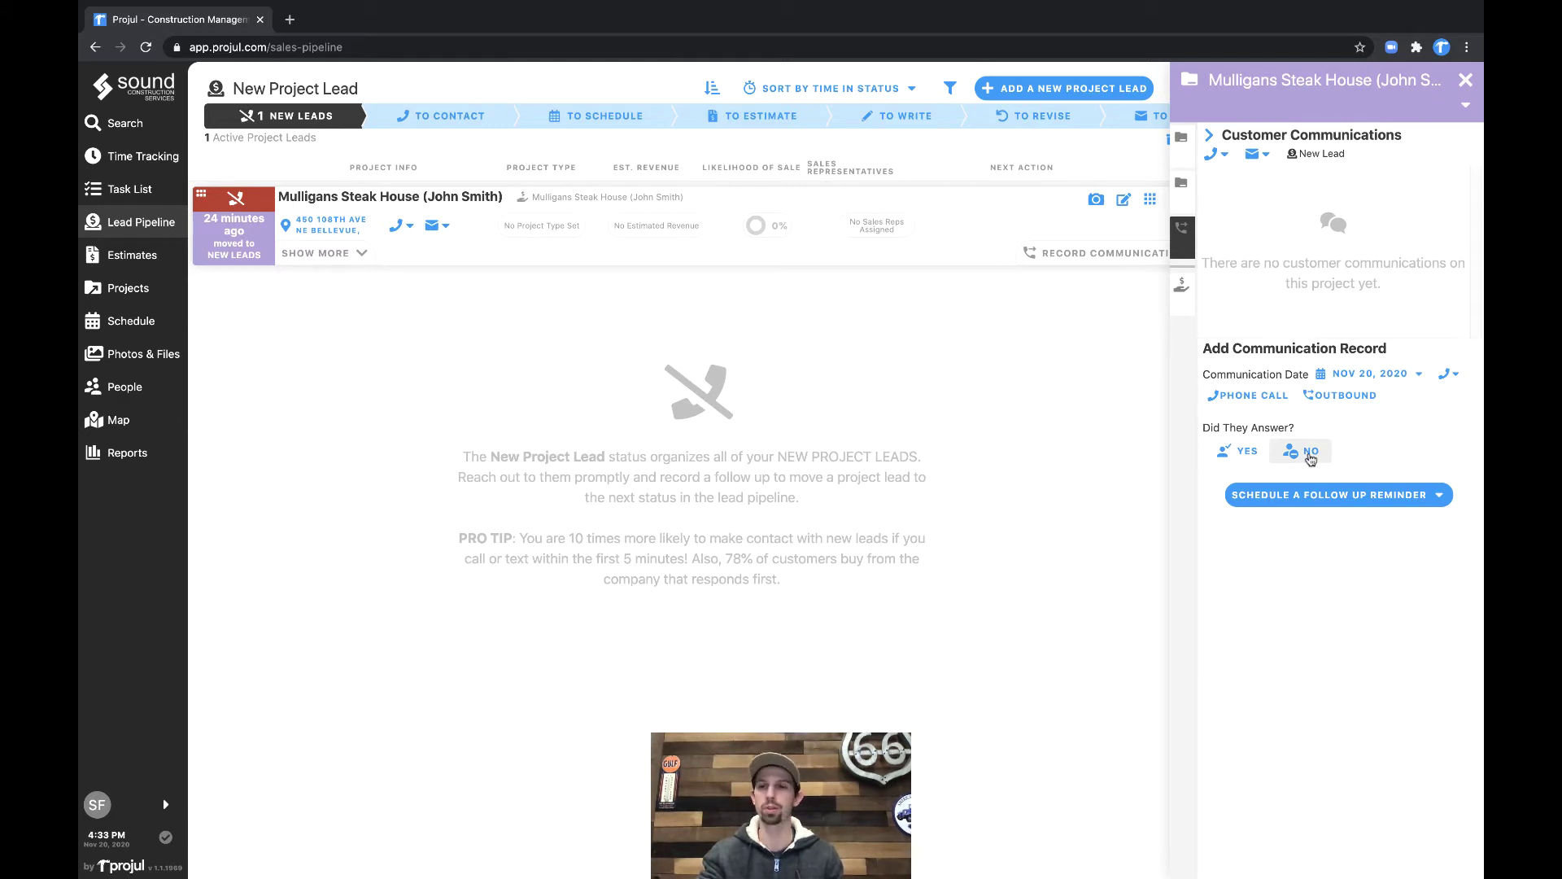
left_click(1310, 452)
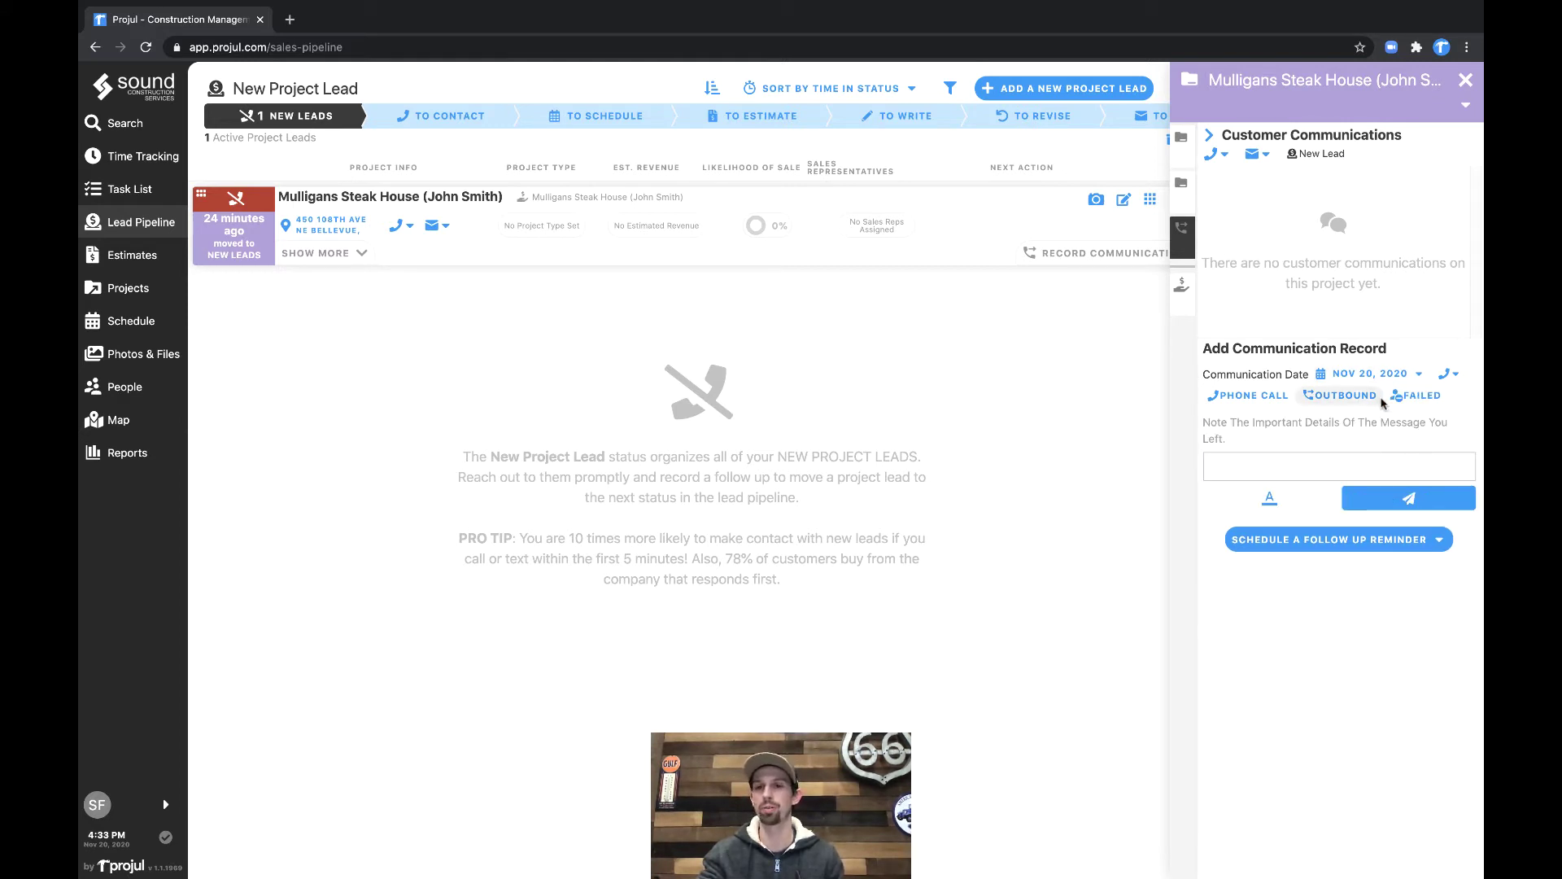
left_click(1415, 396)
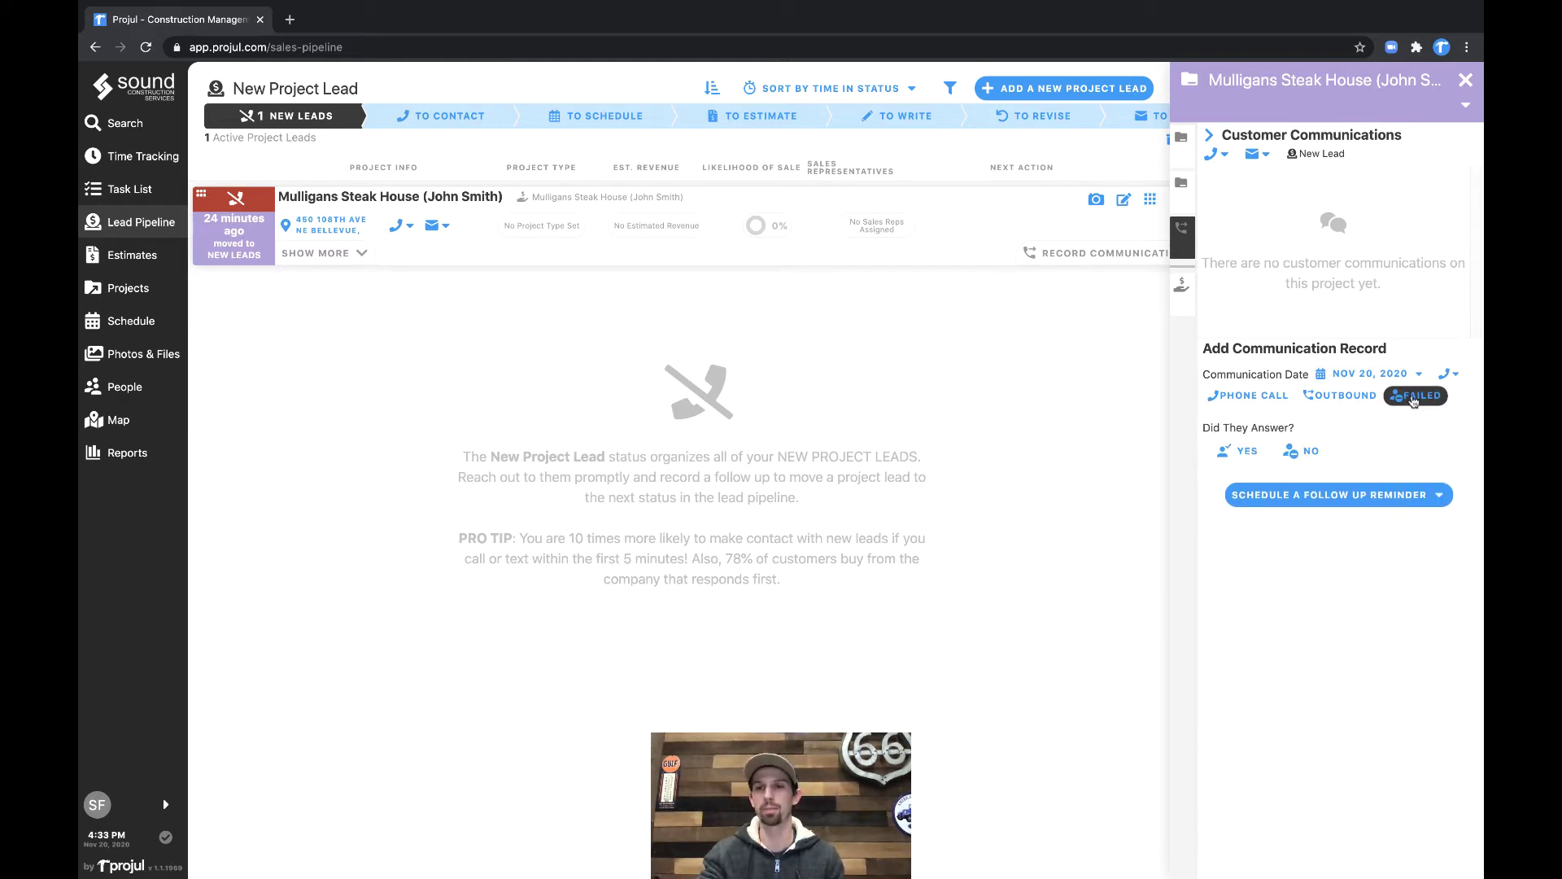
left_click(1241, 455)
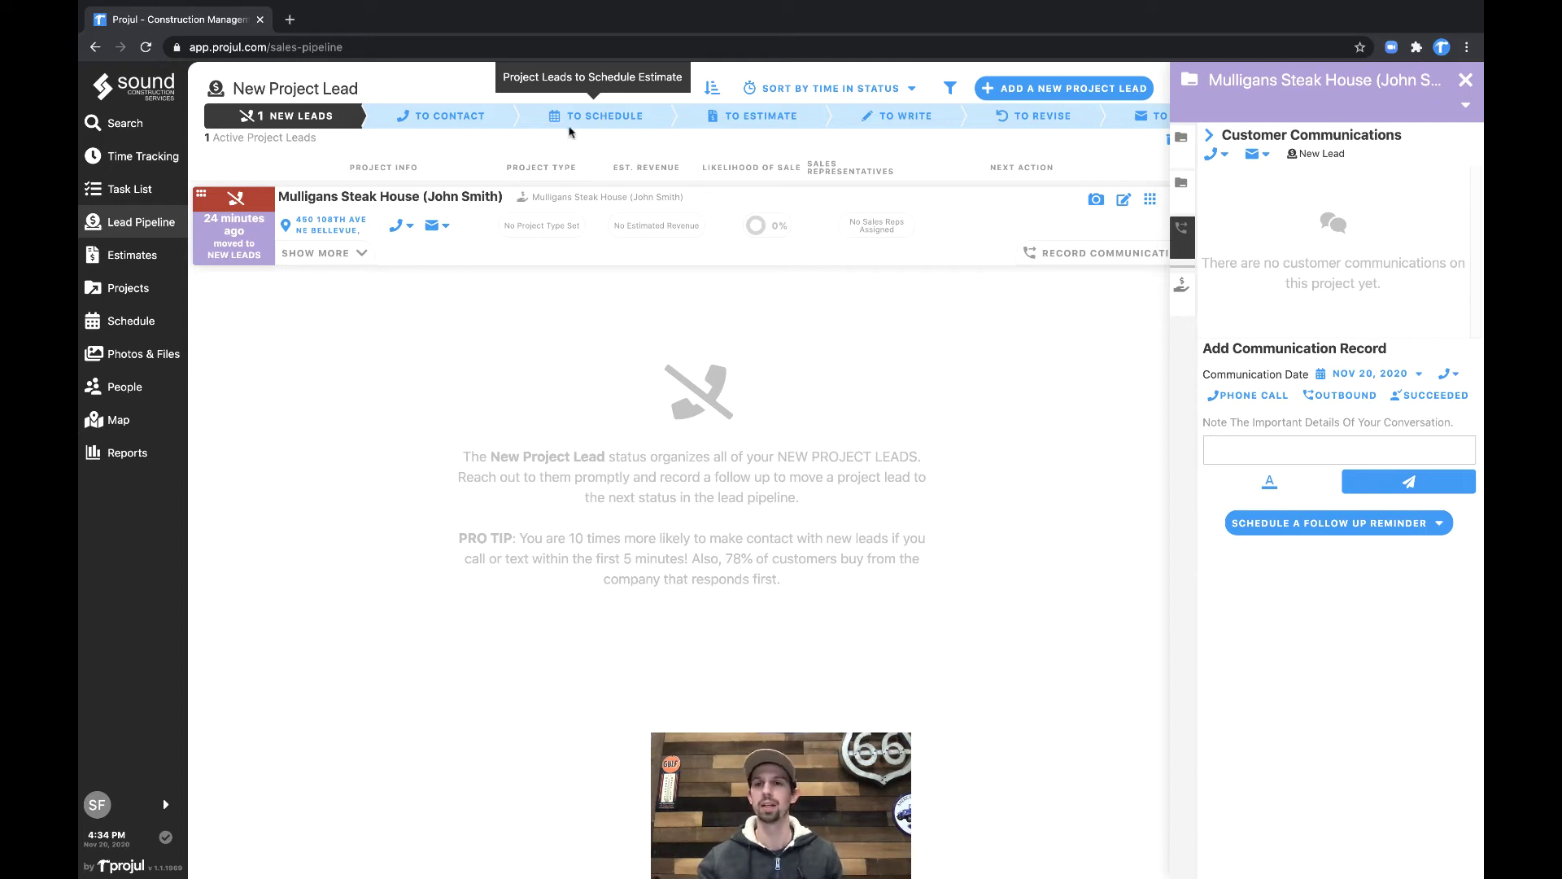
Save a call note saying the contact was busy and asked for a callback tomorrow afternoon
left_click(1248, 443)
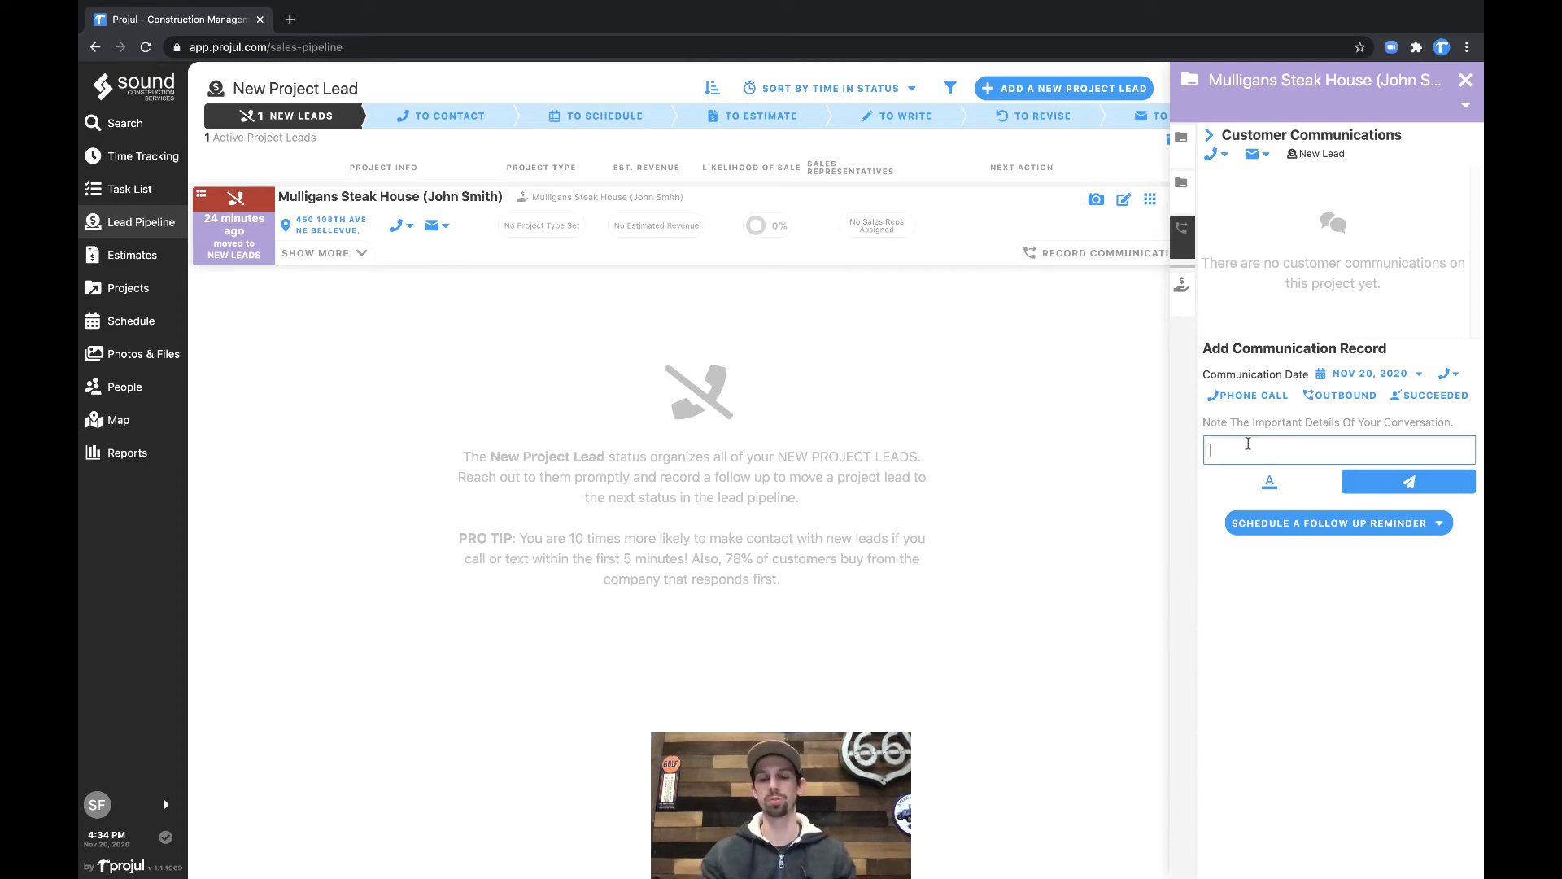
type("Got a hold of Jo")
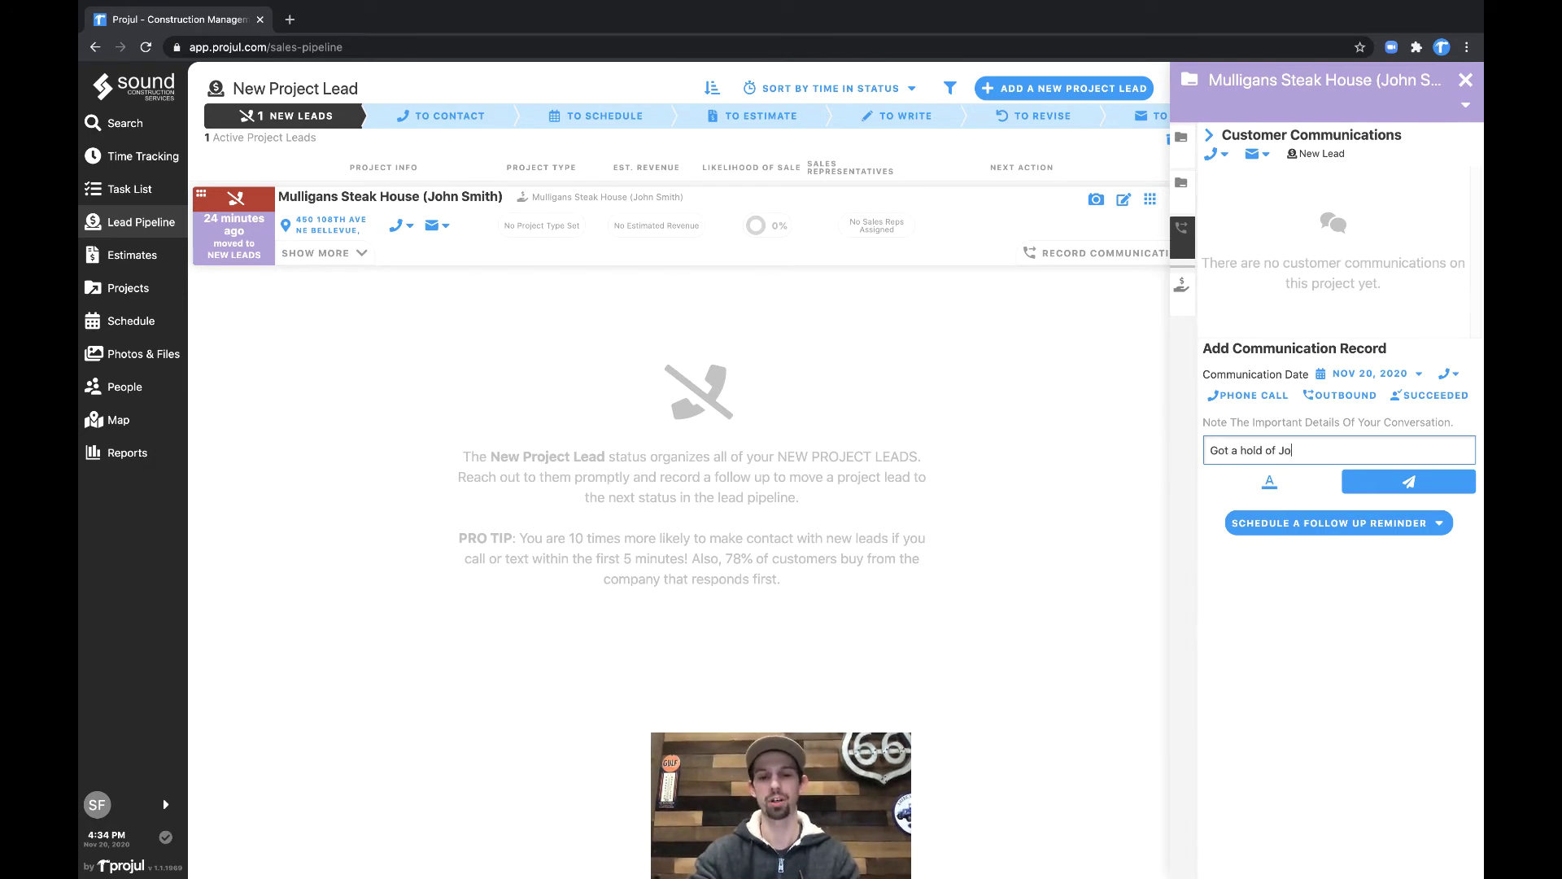
type("hn and he was bu")
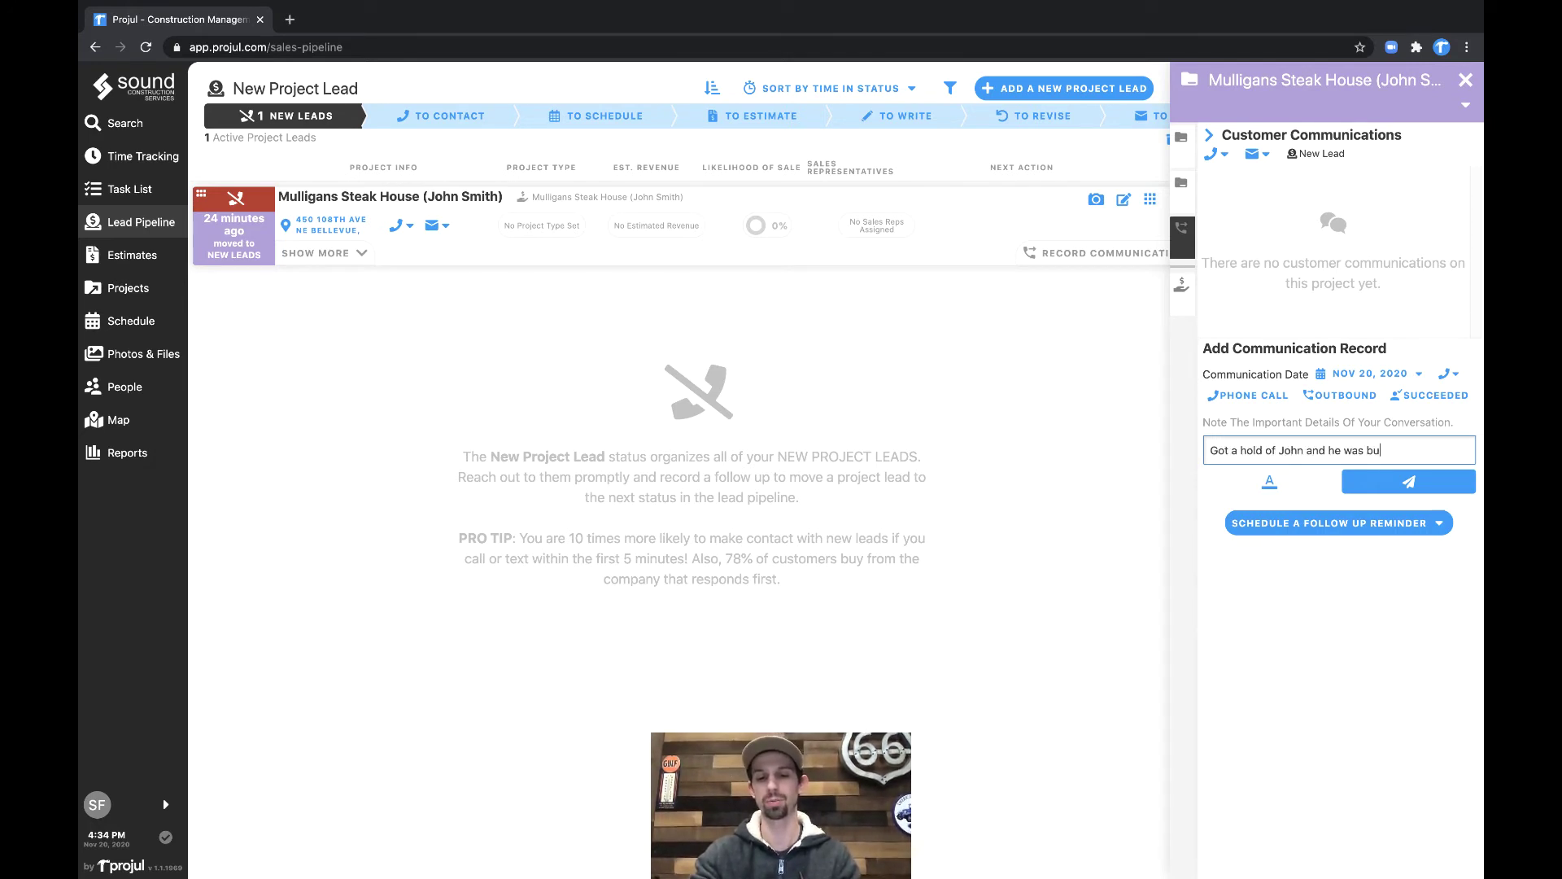
type("sy, Asked ")
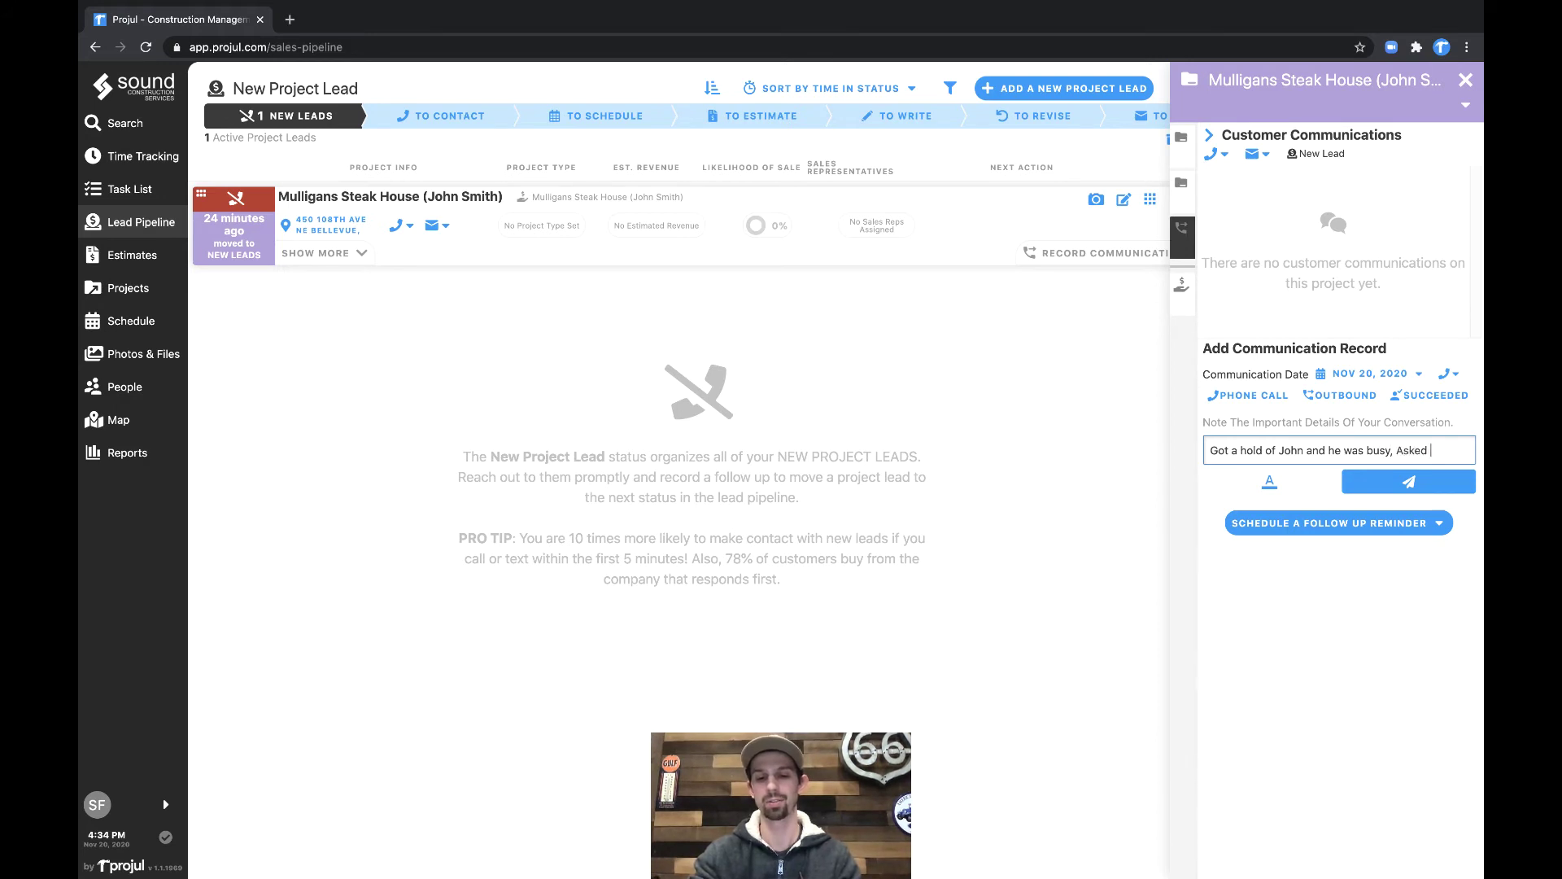
type("for a call back t")
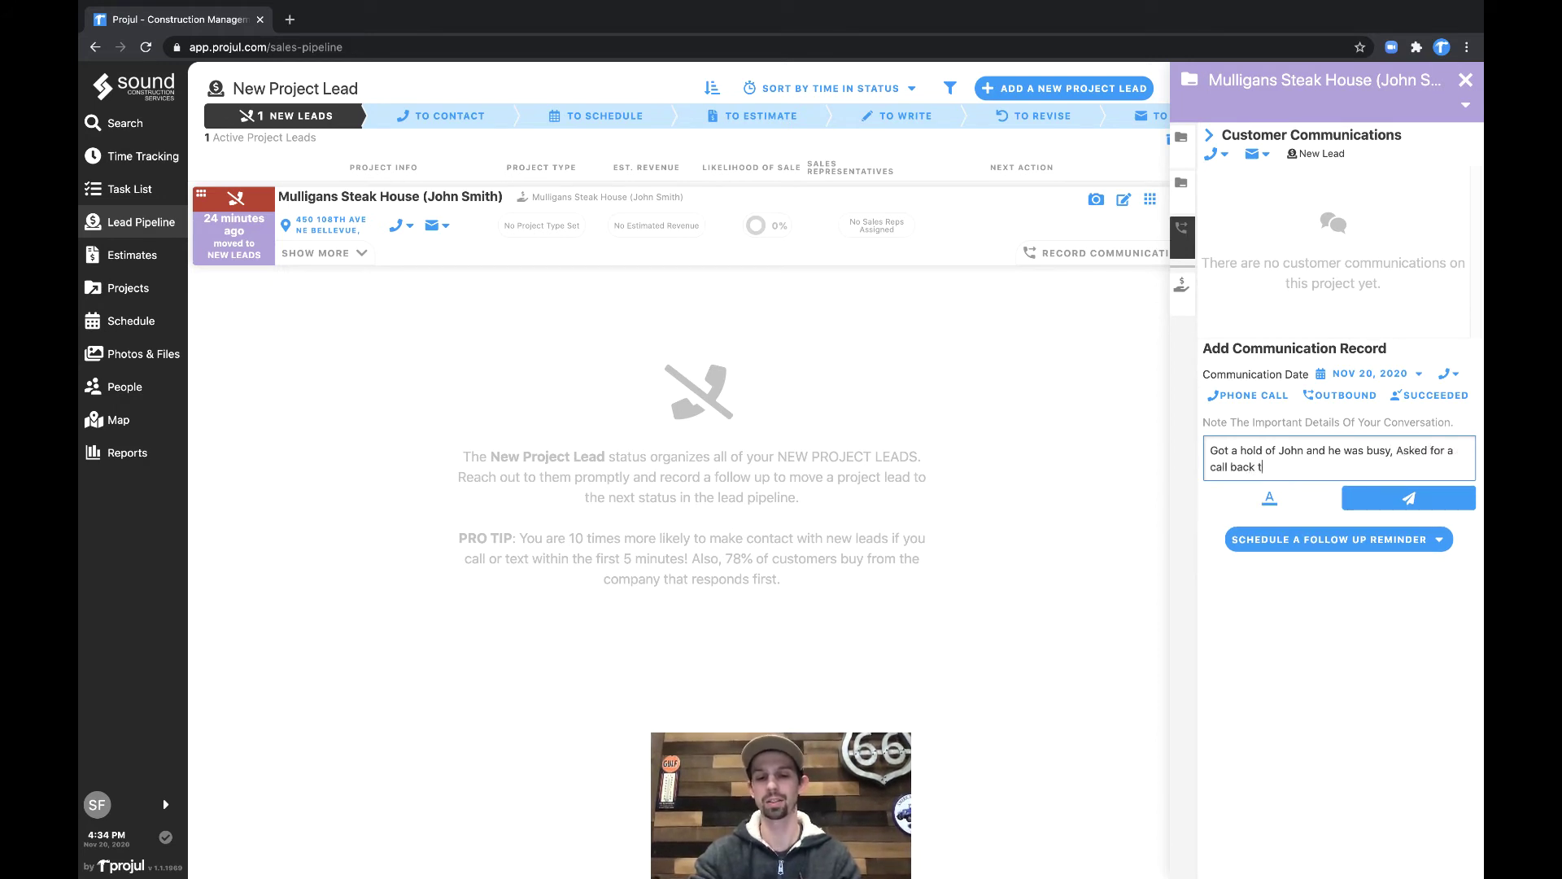
type("omorrow dur")
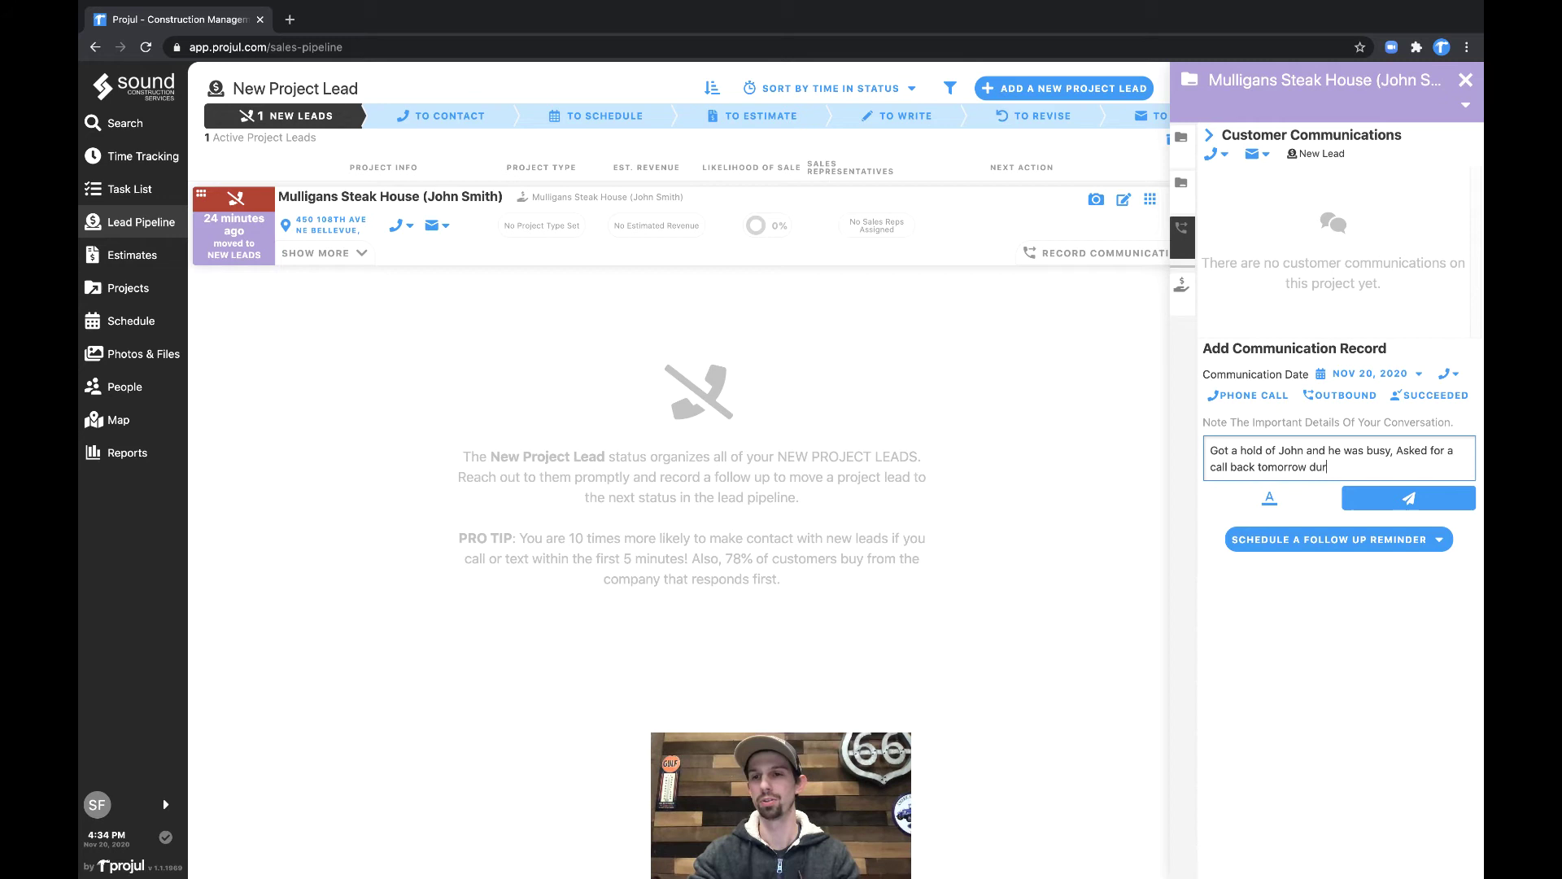
type("ing the aftern")
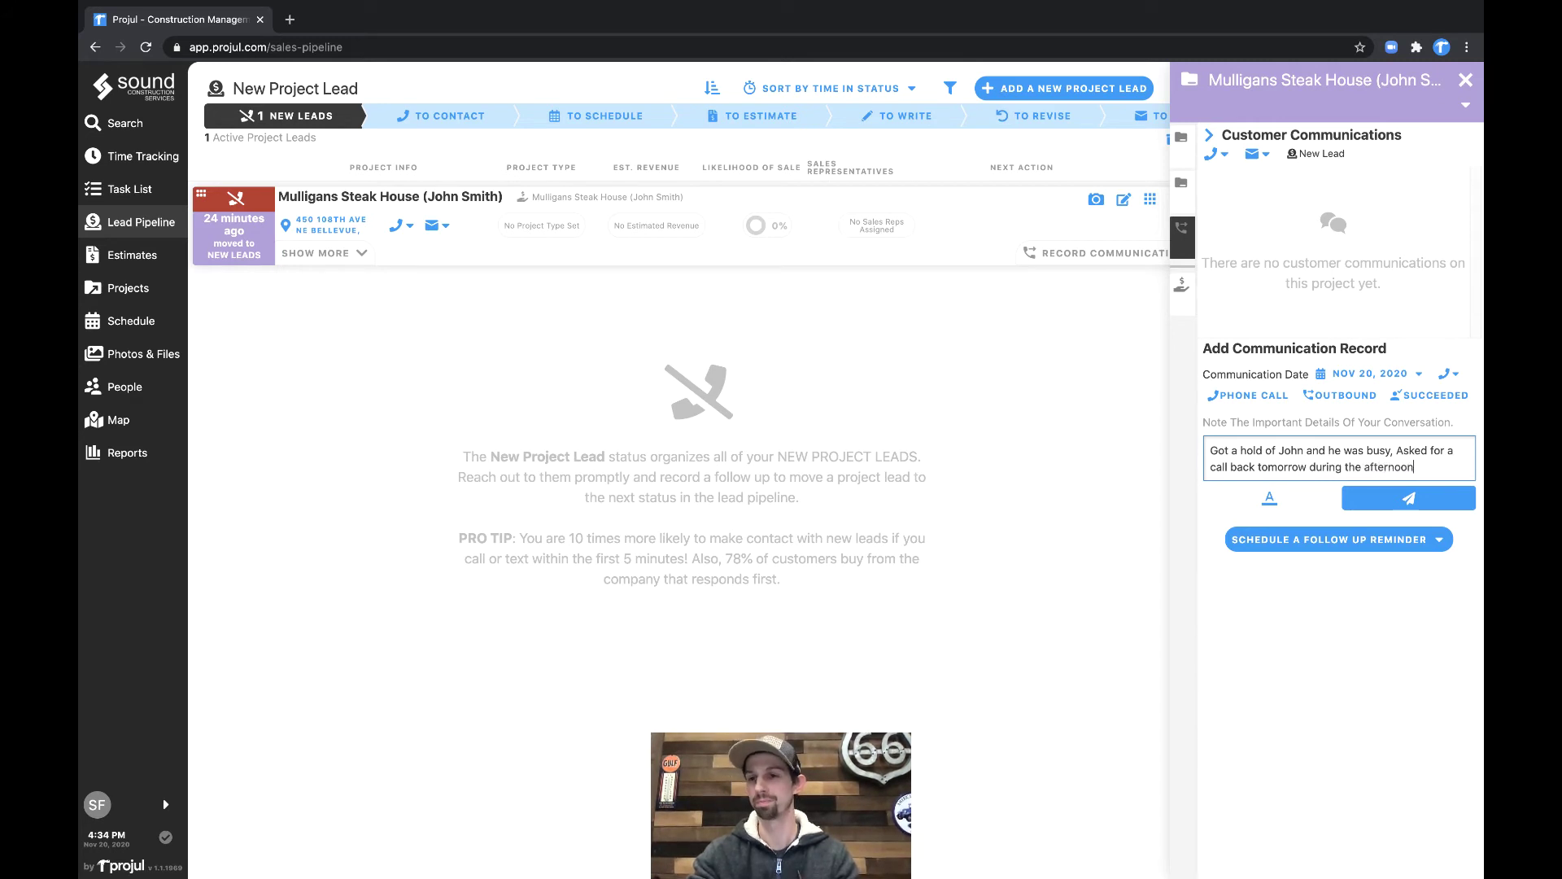
left_click(1435, 504)
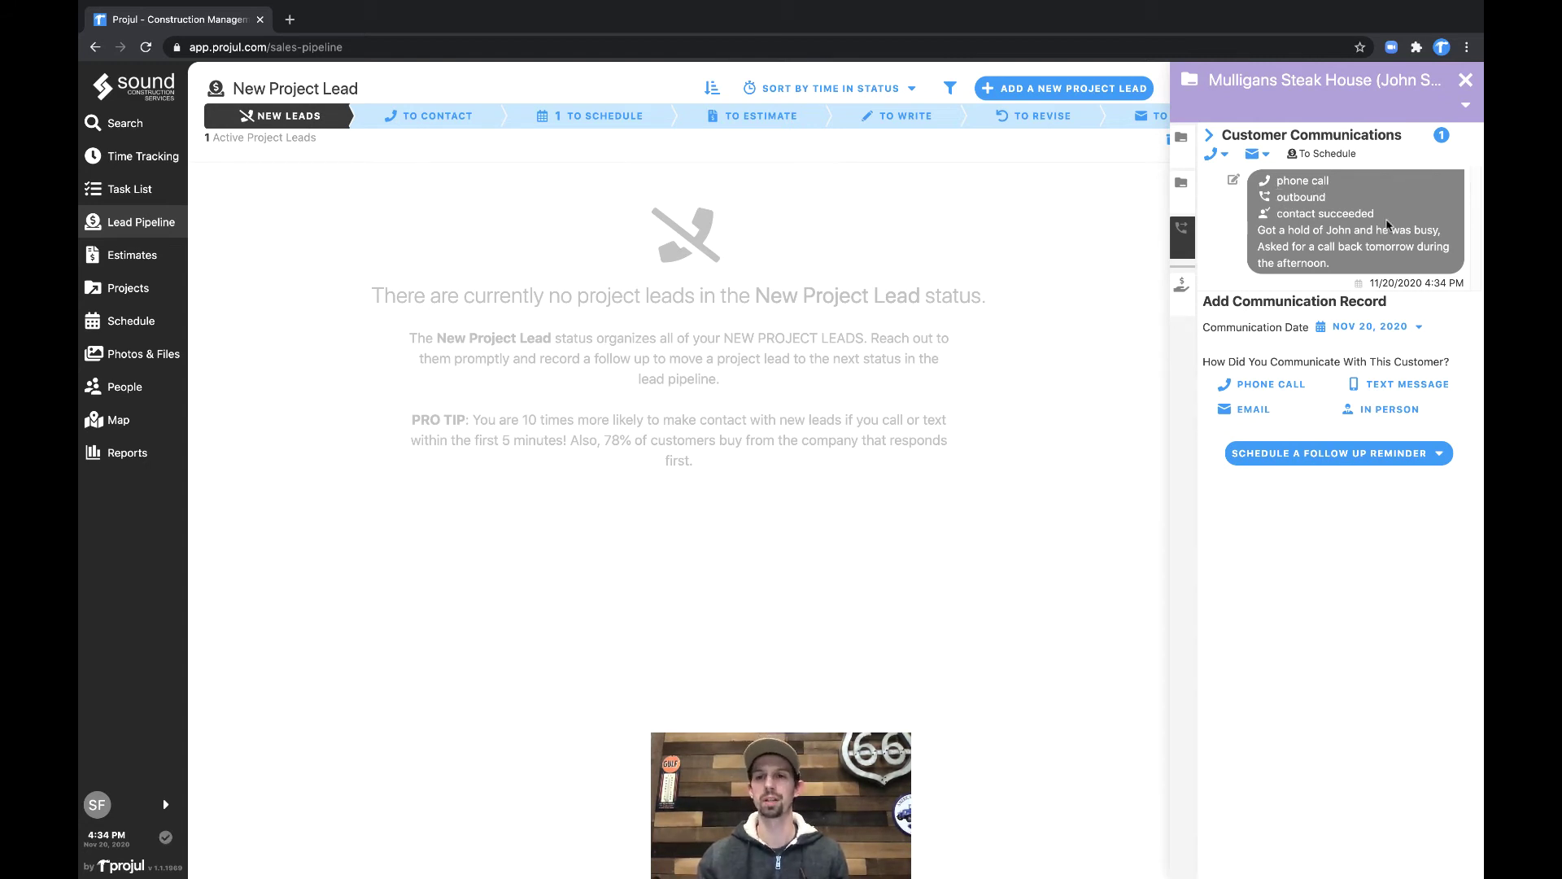
left_click_drag(1259, 231, 1386, 271)
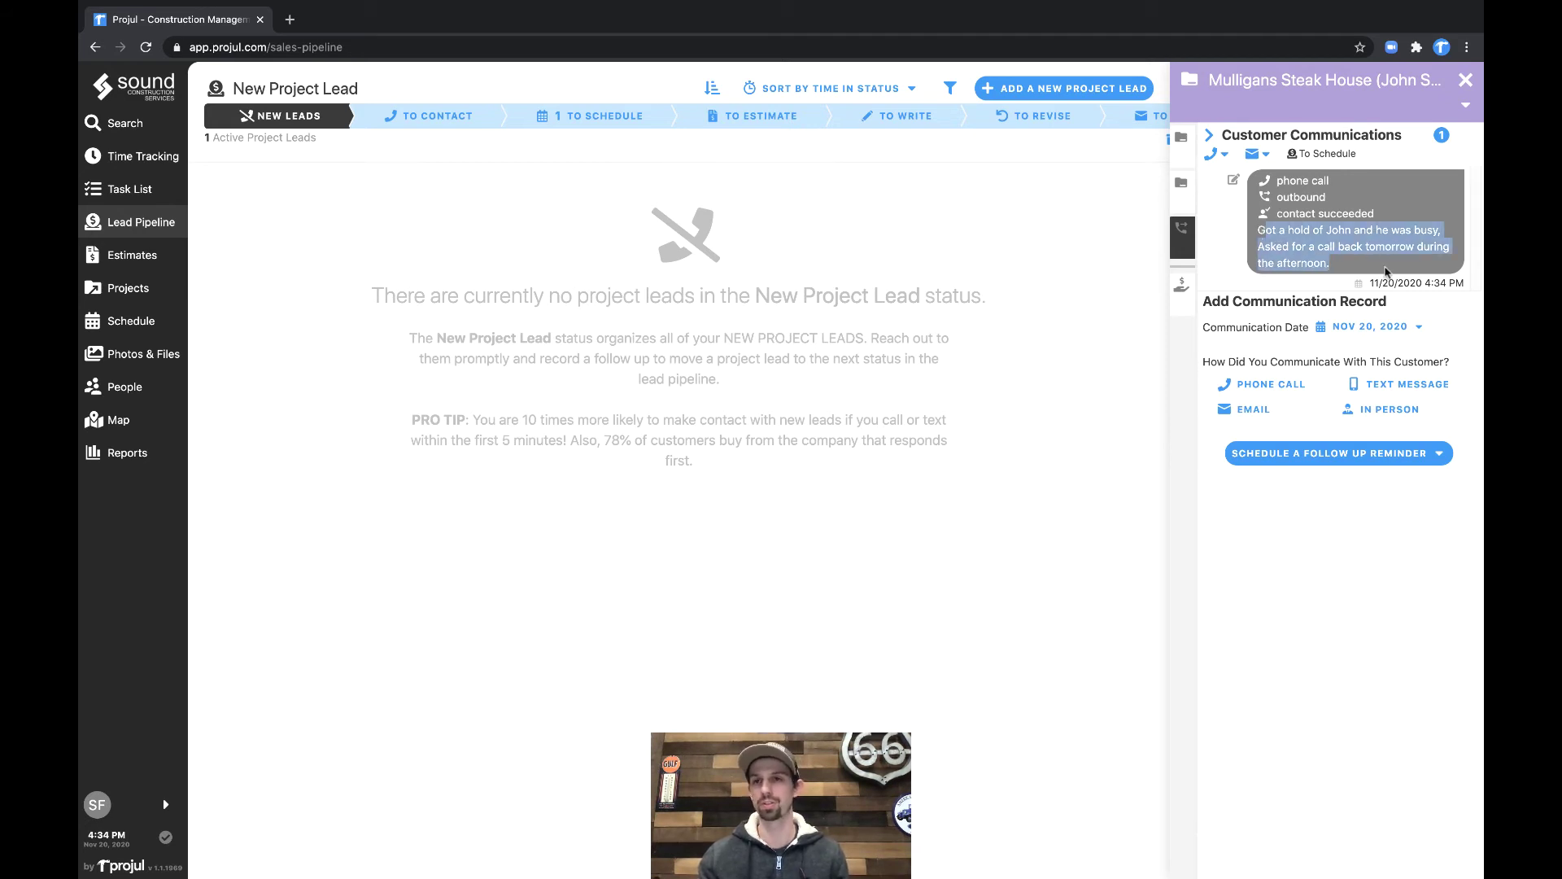
Switch to the To Schedule tab and review the lead's contact-succeeded note
left_click(1385, 271)
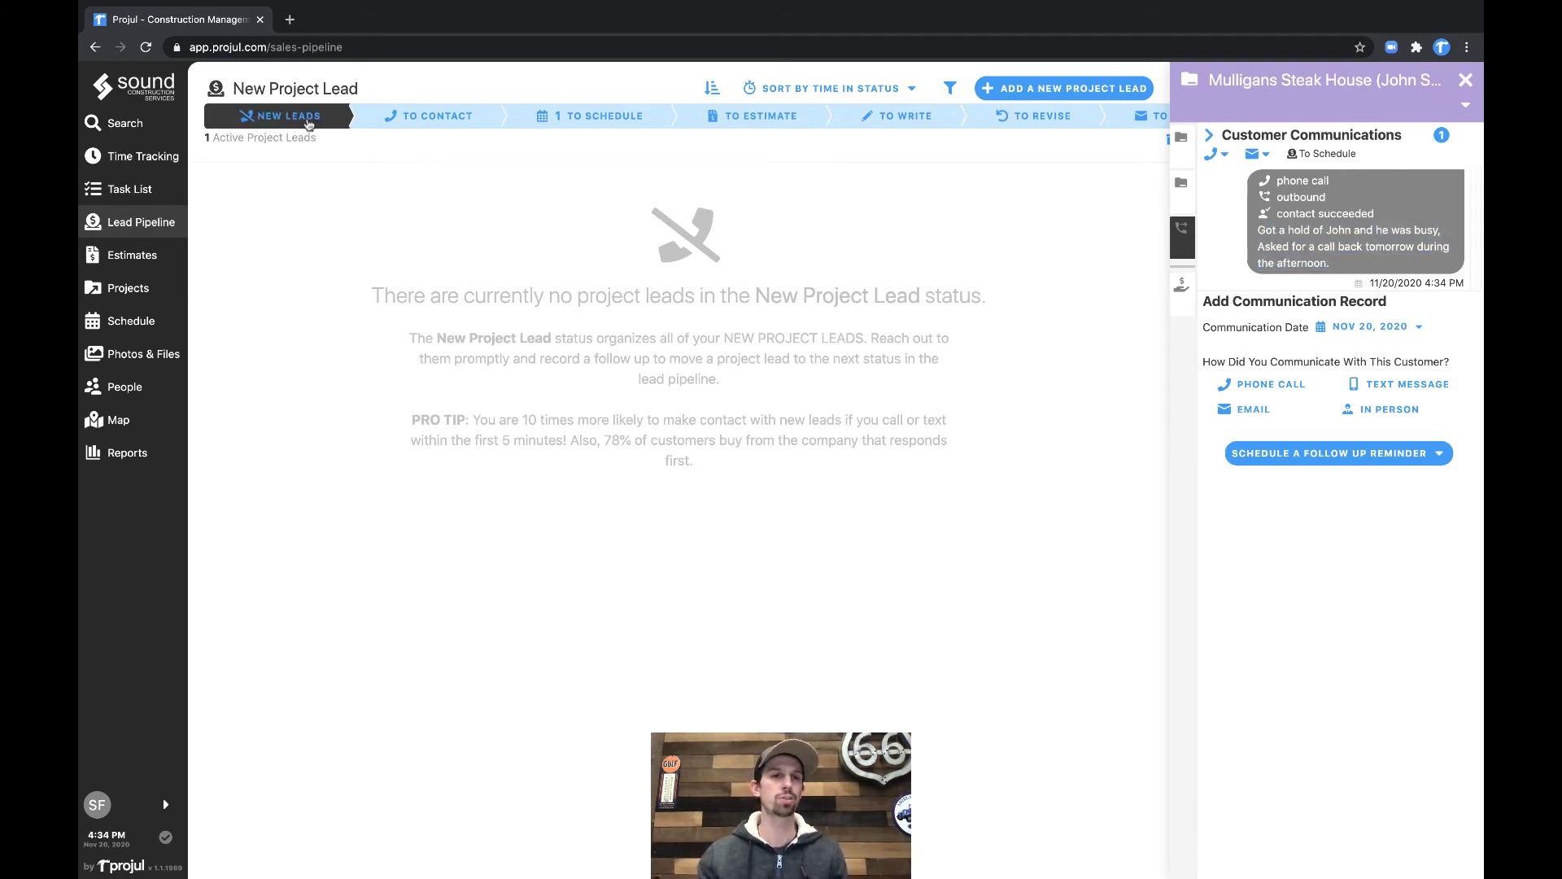
left_click(607, 128)
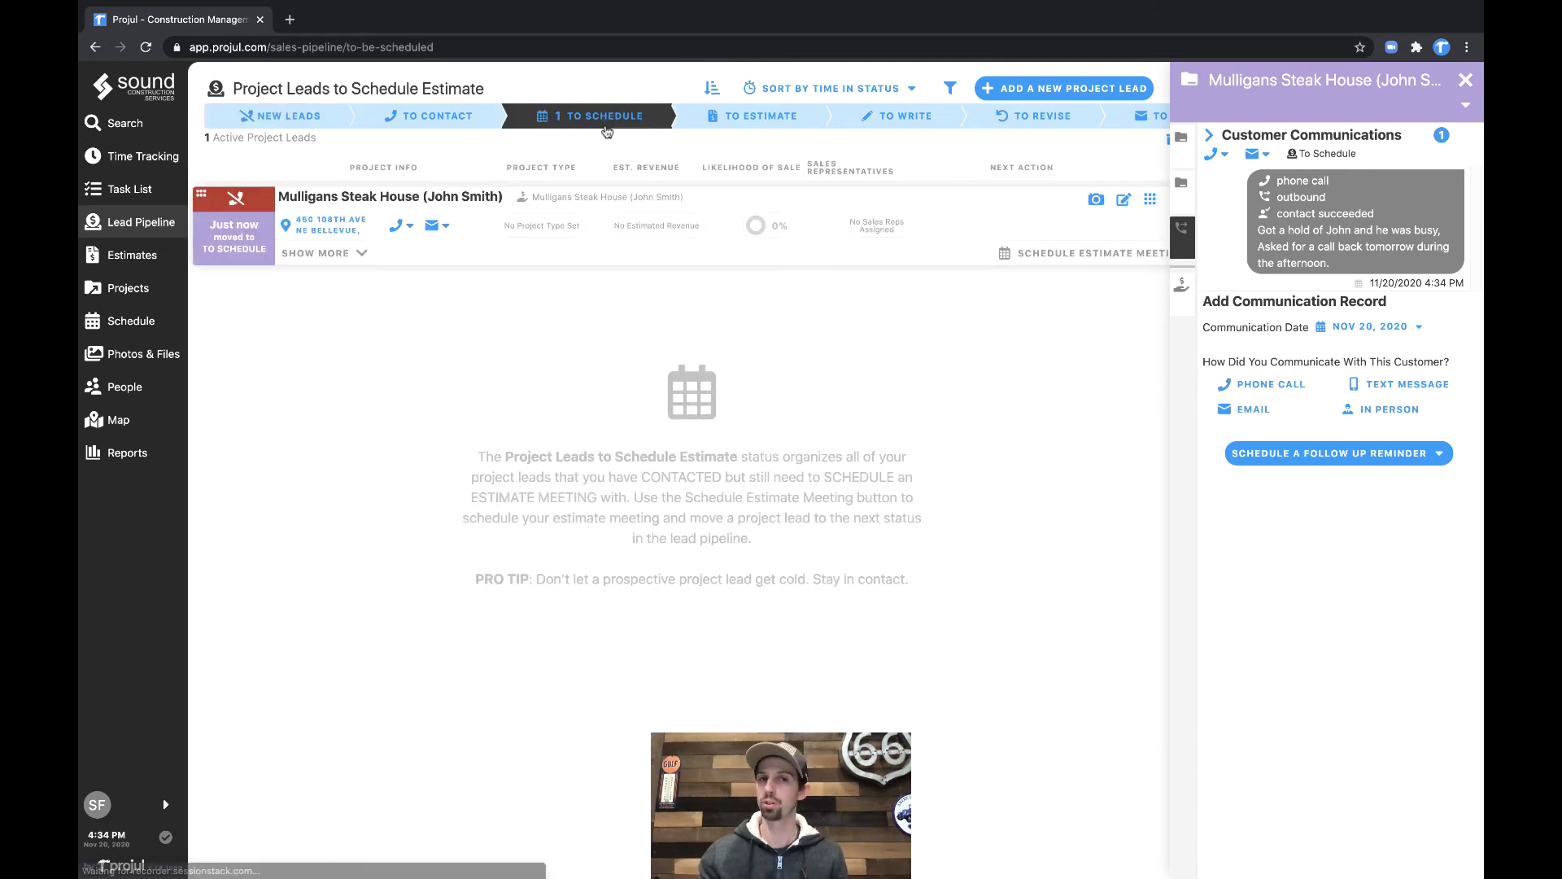
left_click_drag(1276, 214, 1382, 218)
left_click(1381, 218)
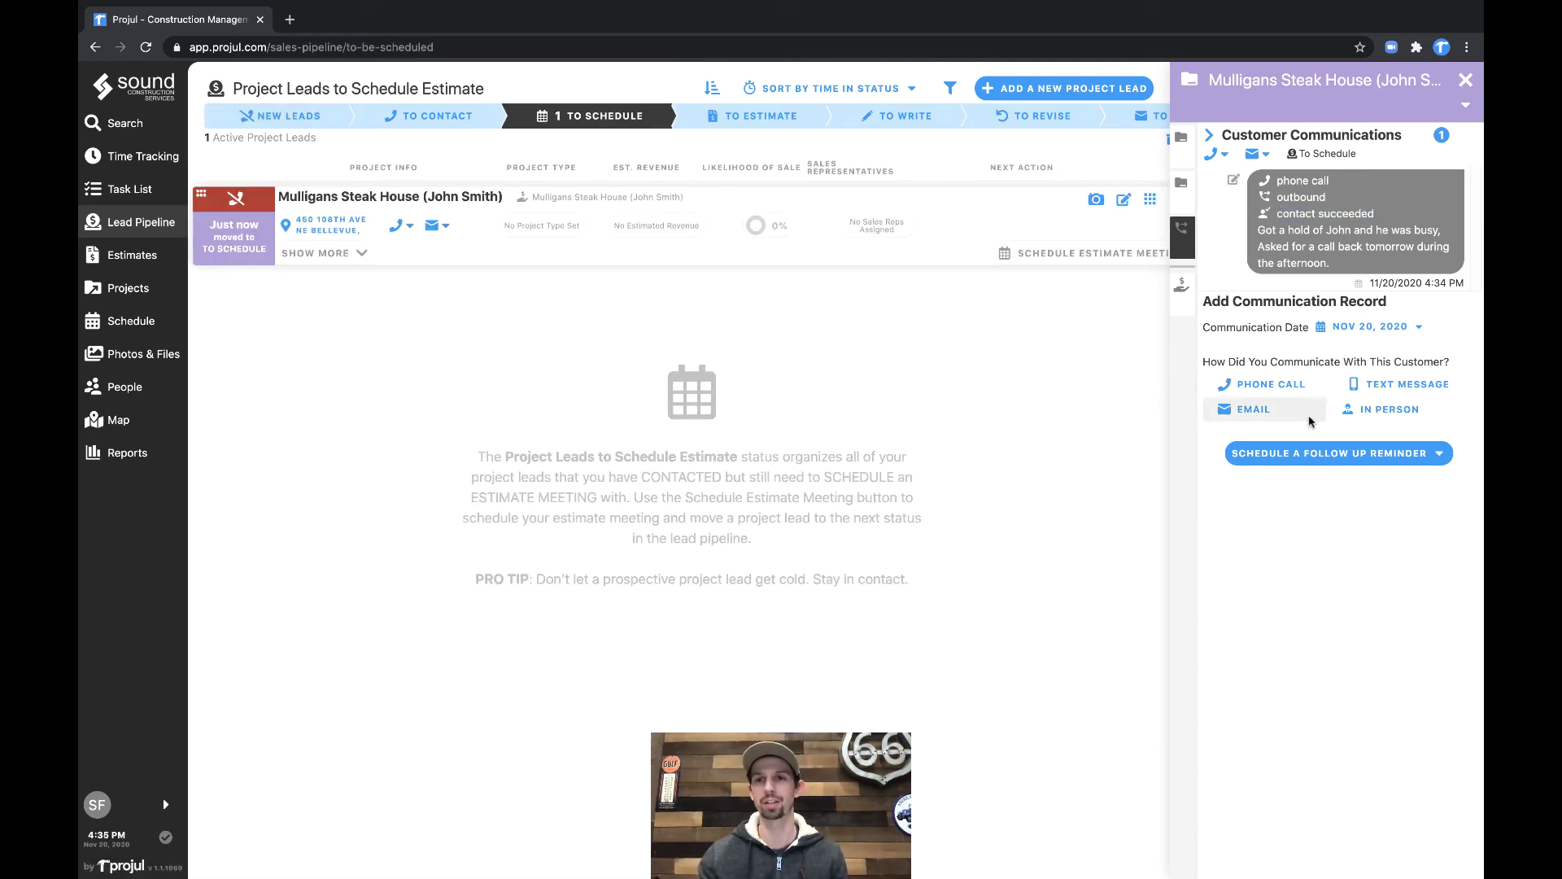
Create a follow-up reminder dated Nov 23 with details 'Call in the afternoon'
left_click(1308, 460)
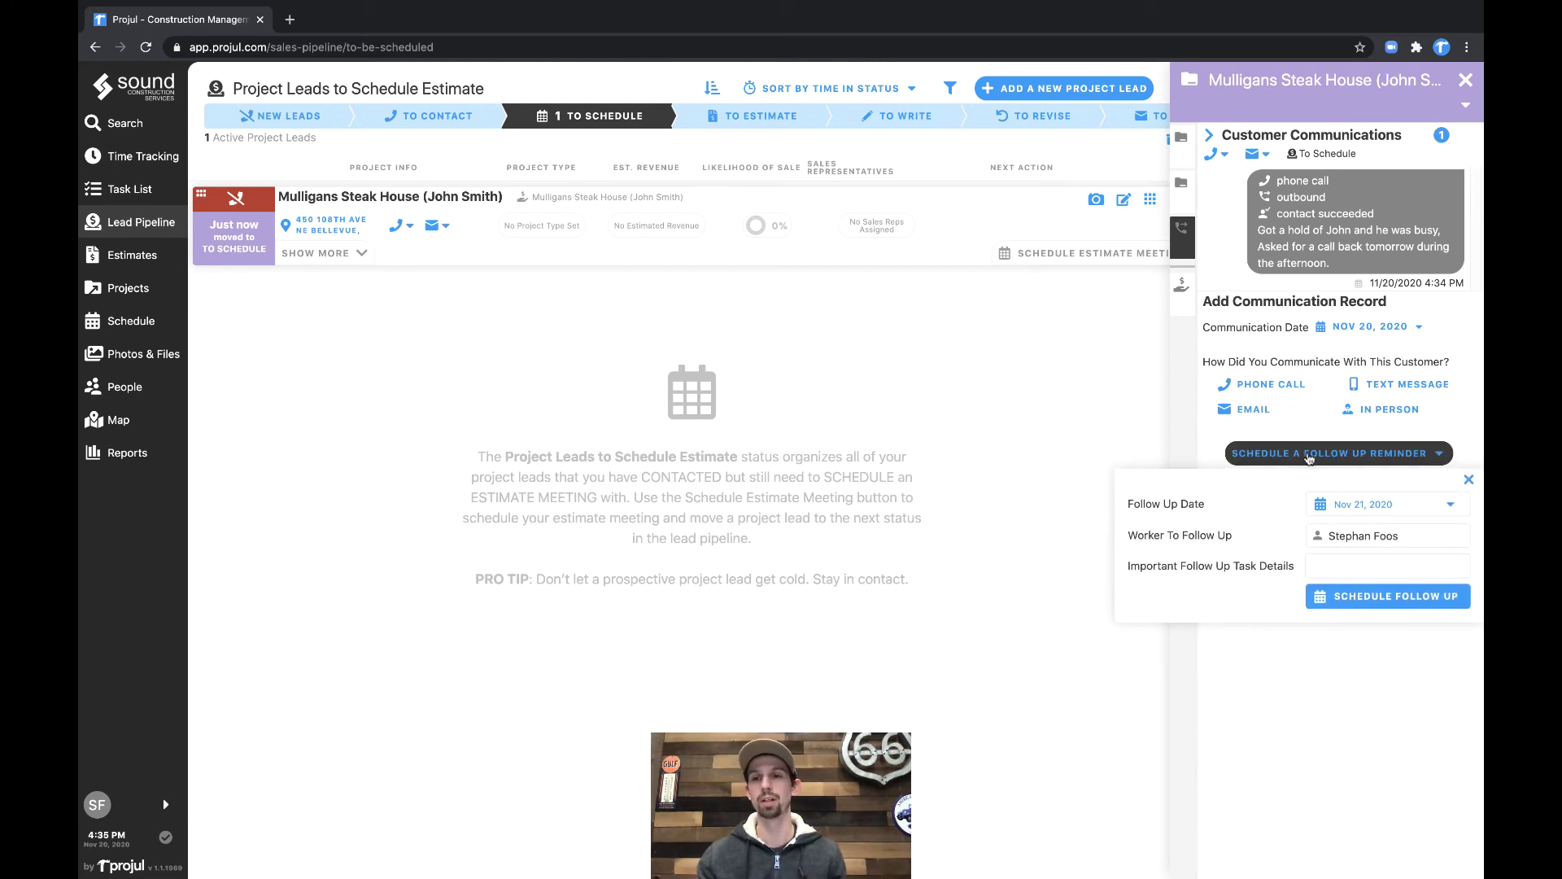
left_click(1373, 514)
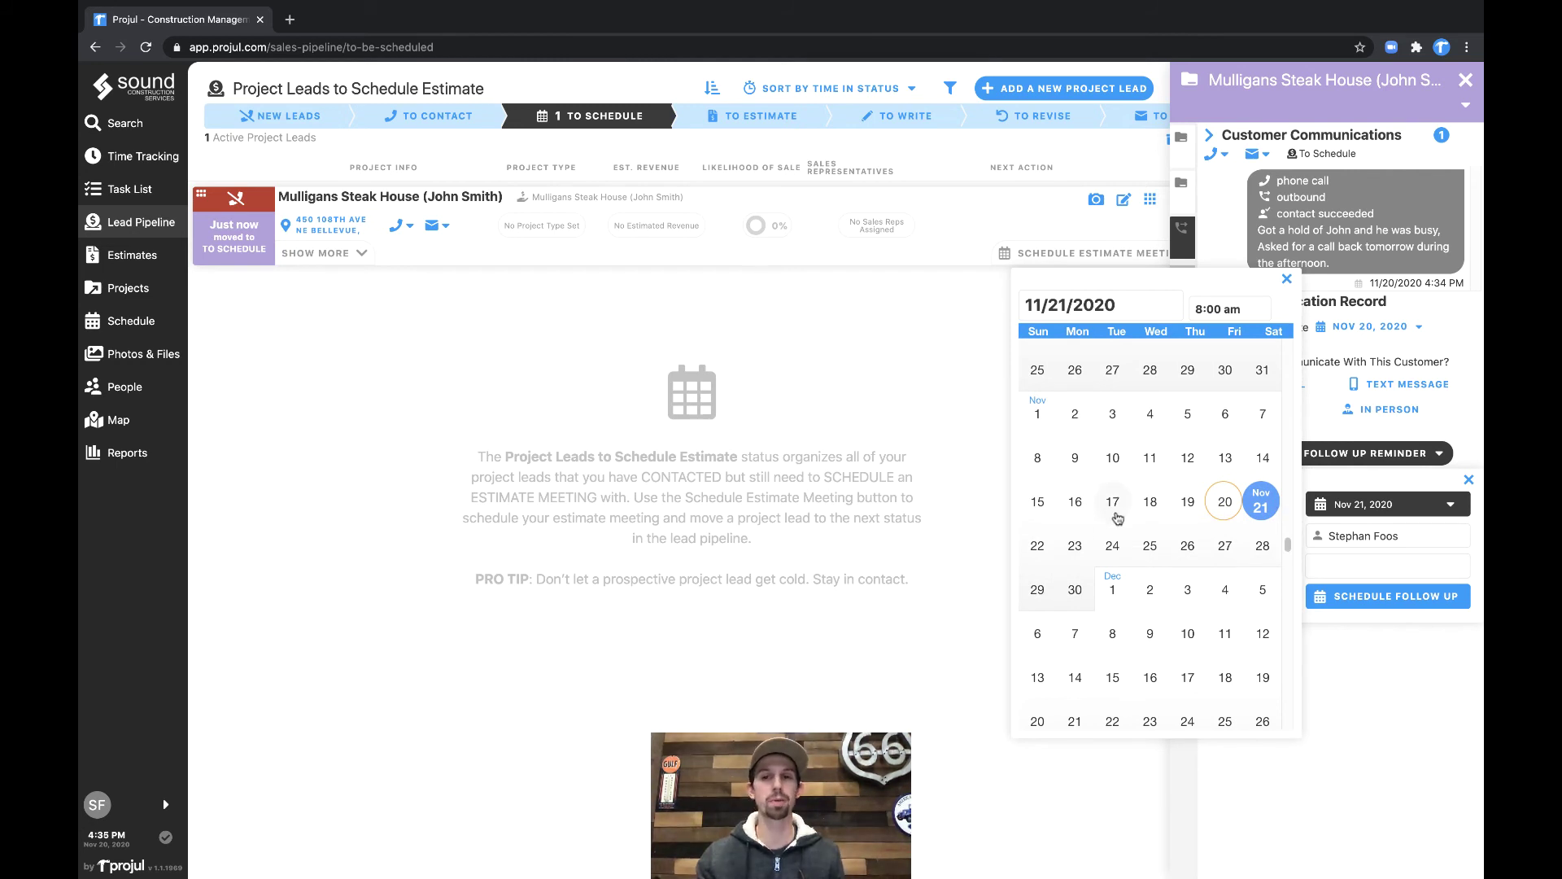
left_click(1074, 550)
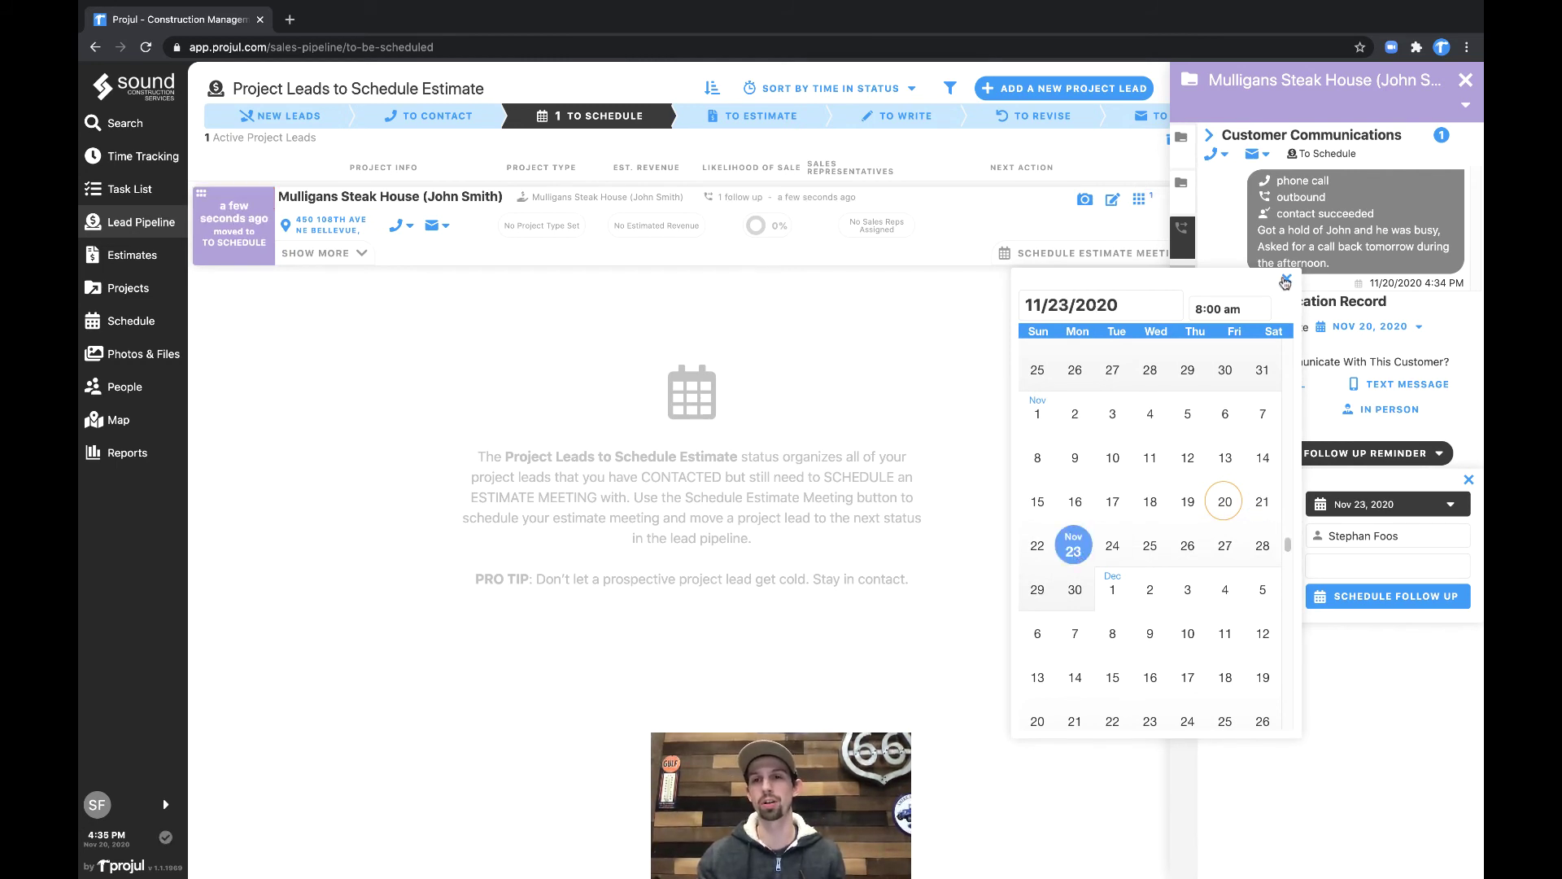
left_click(1286, 279)
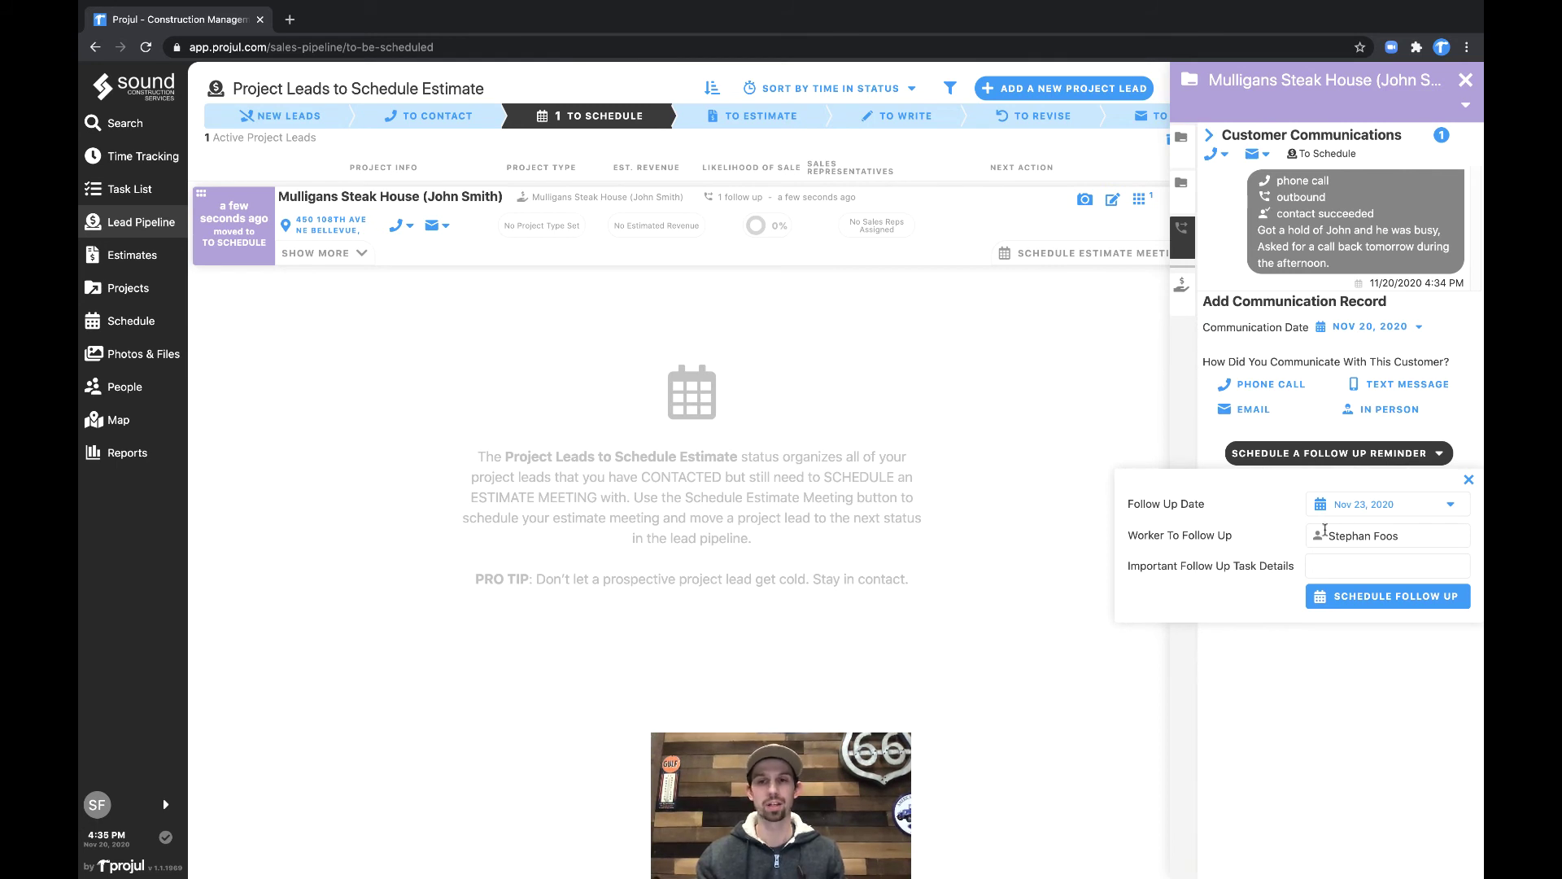
left_click(1356, 568)
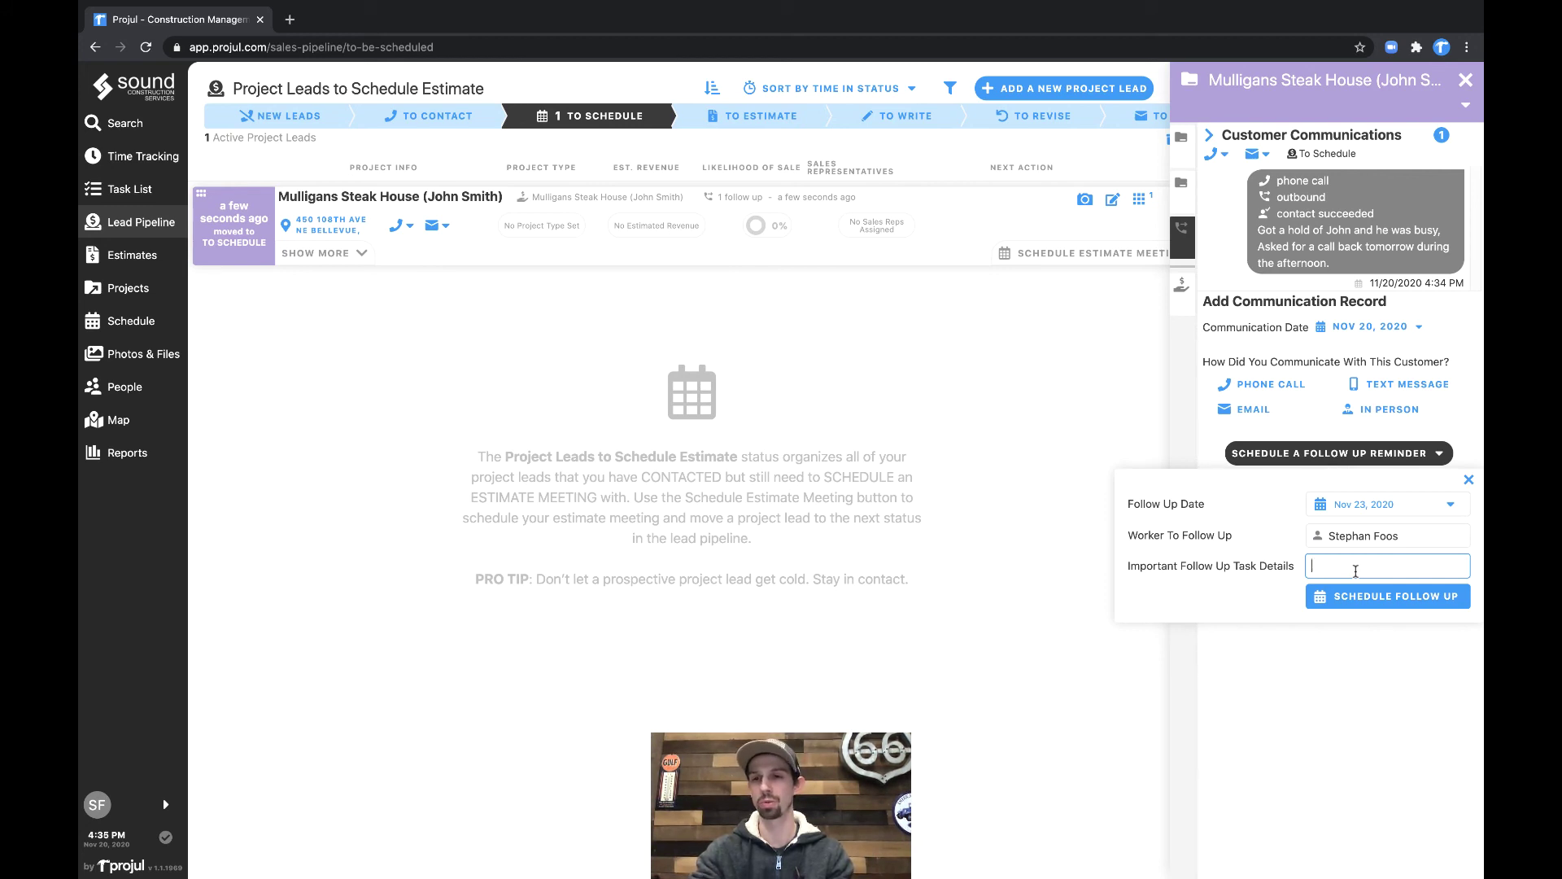
type("Ca")
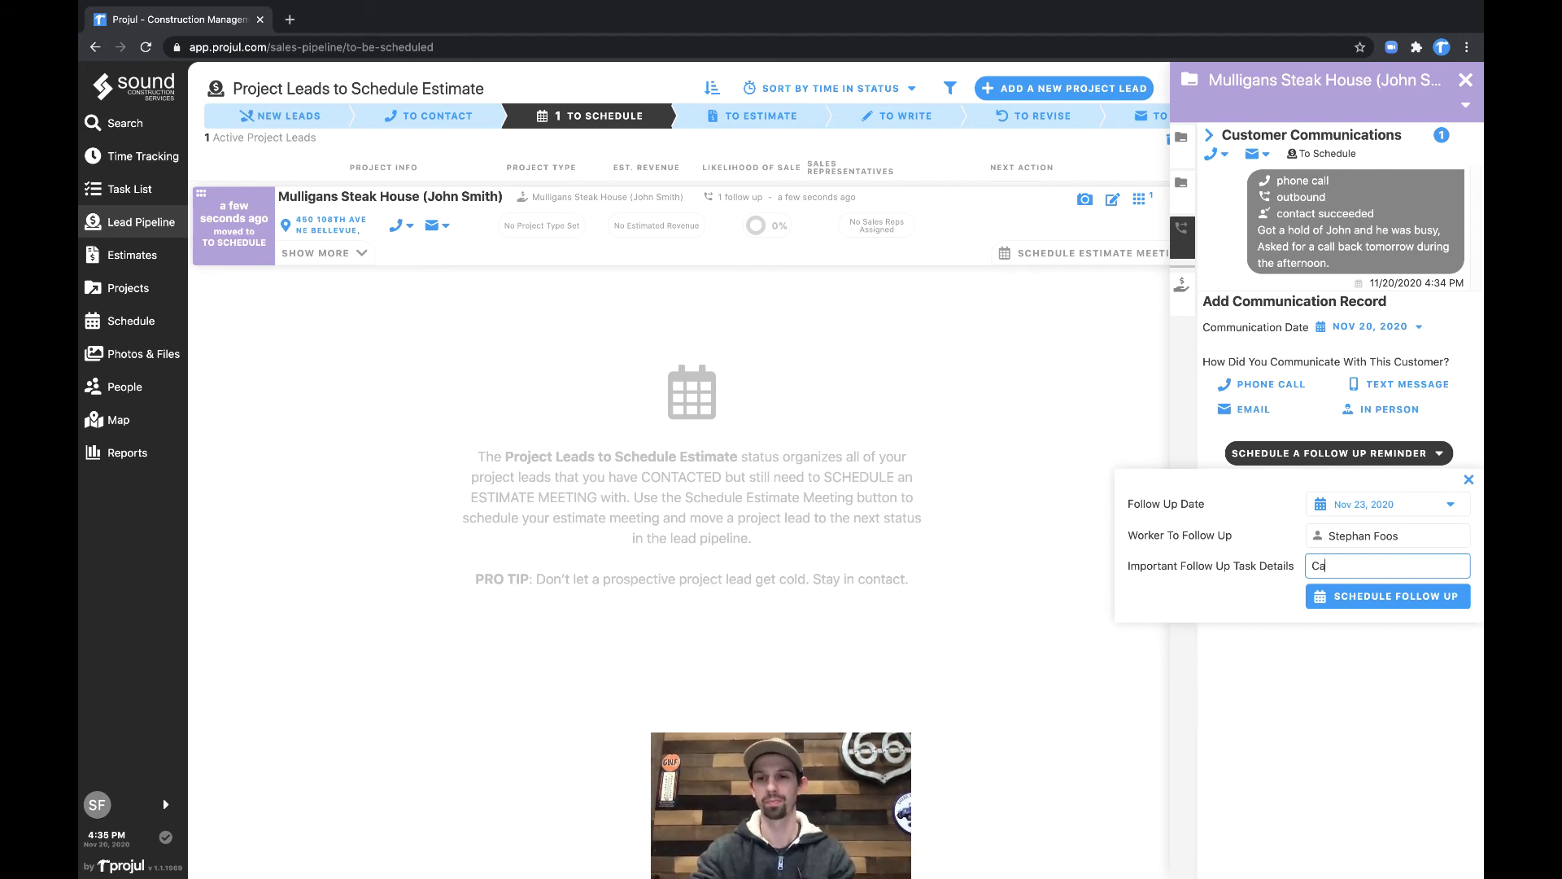
type("ll in the aft")
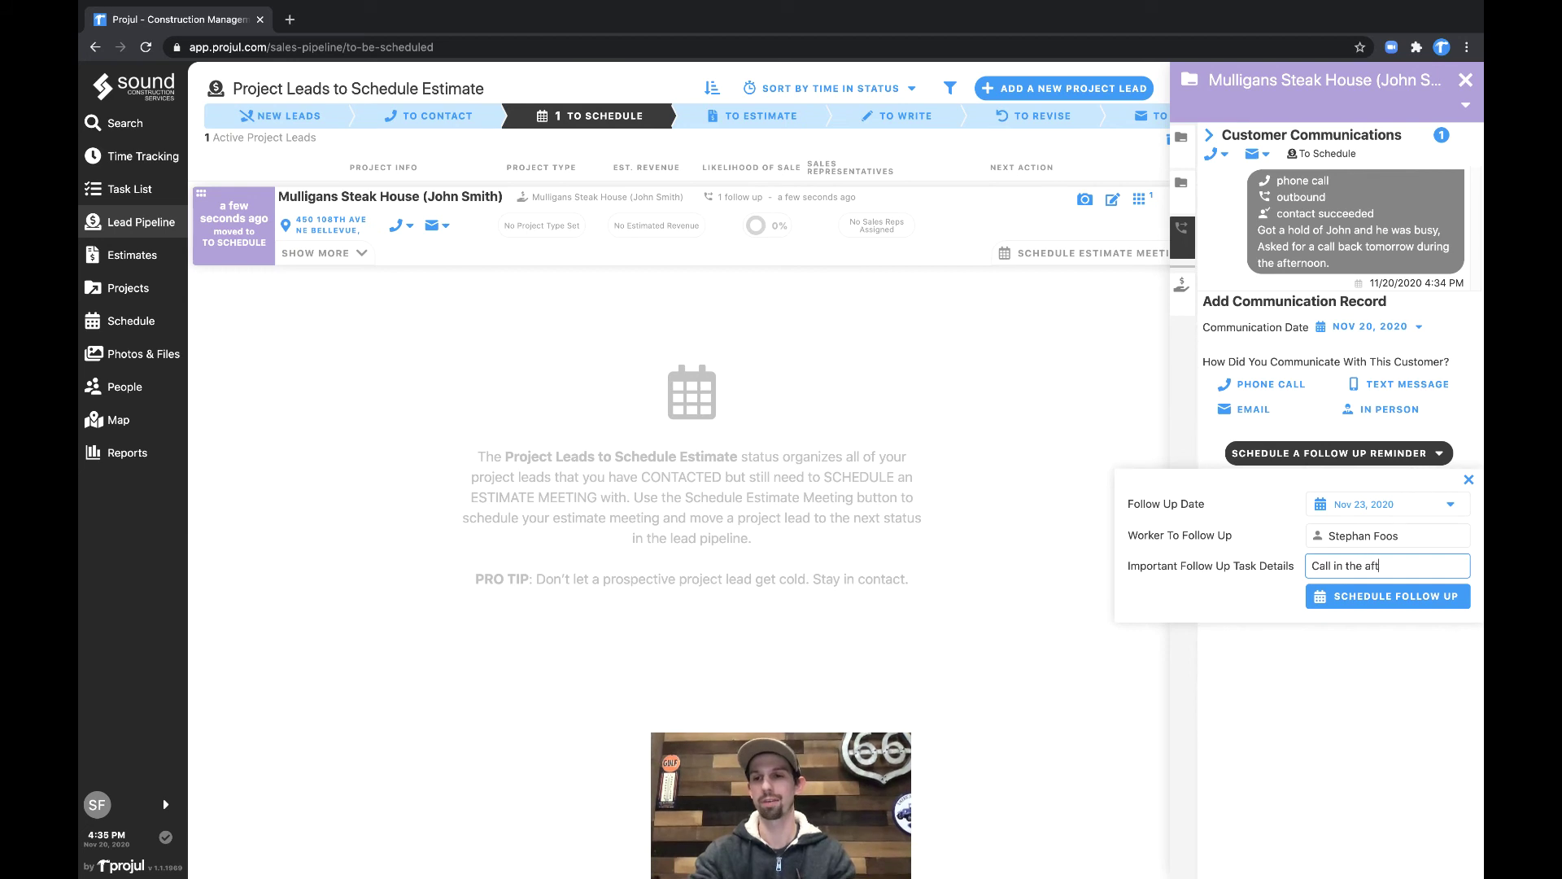
type("ernoon")
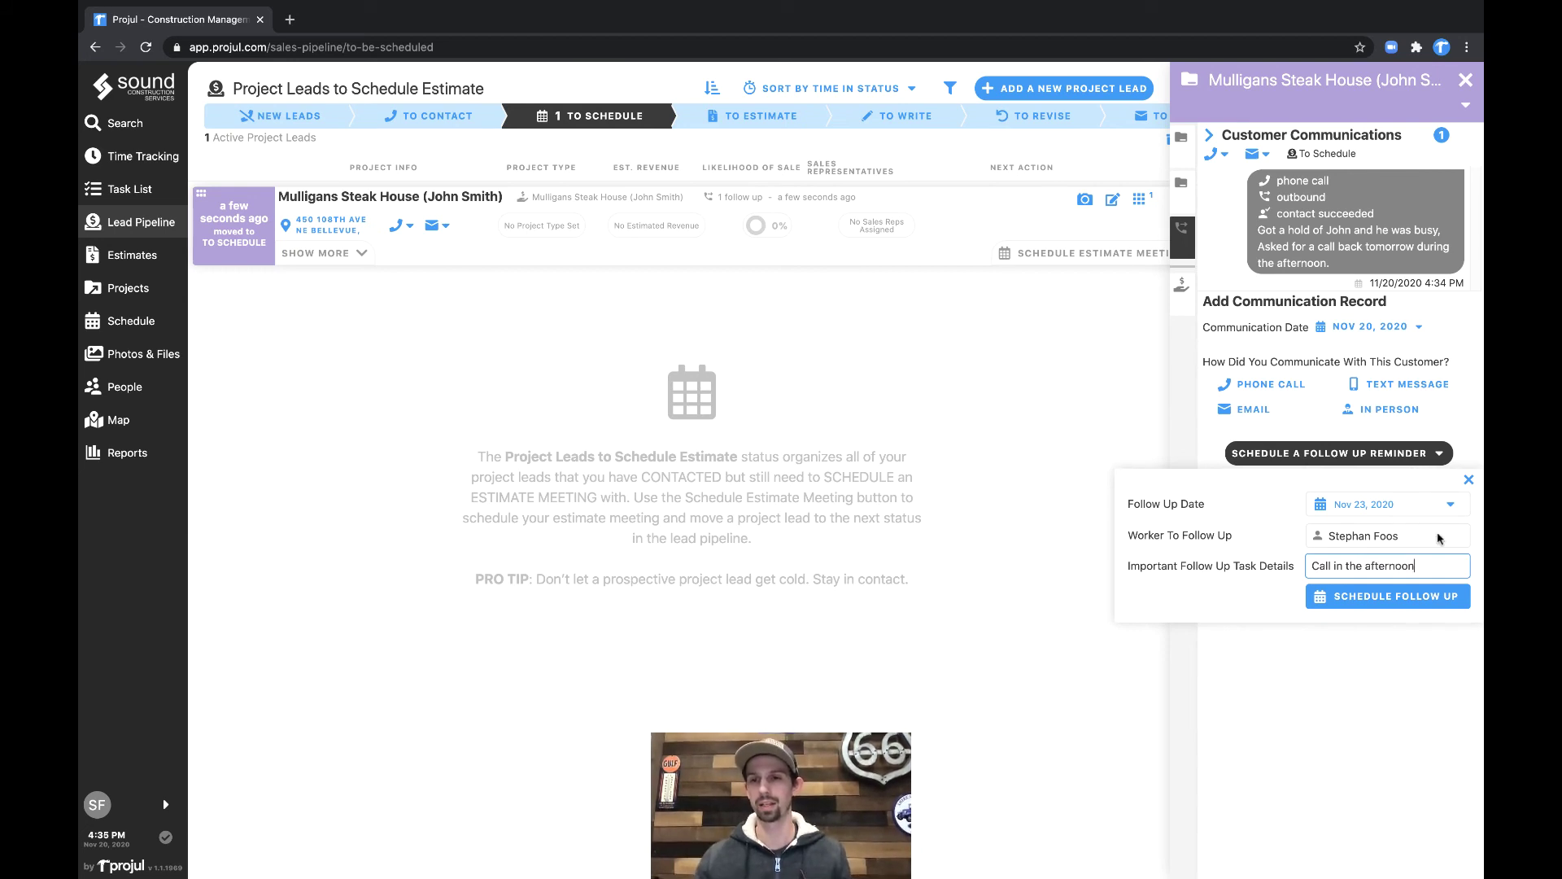
Set the follow-up time to 12:00 pm and schedule the reminder
left_click(1347, 514)
left_click(1216, 308)
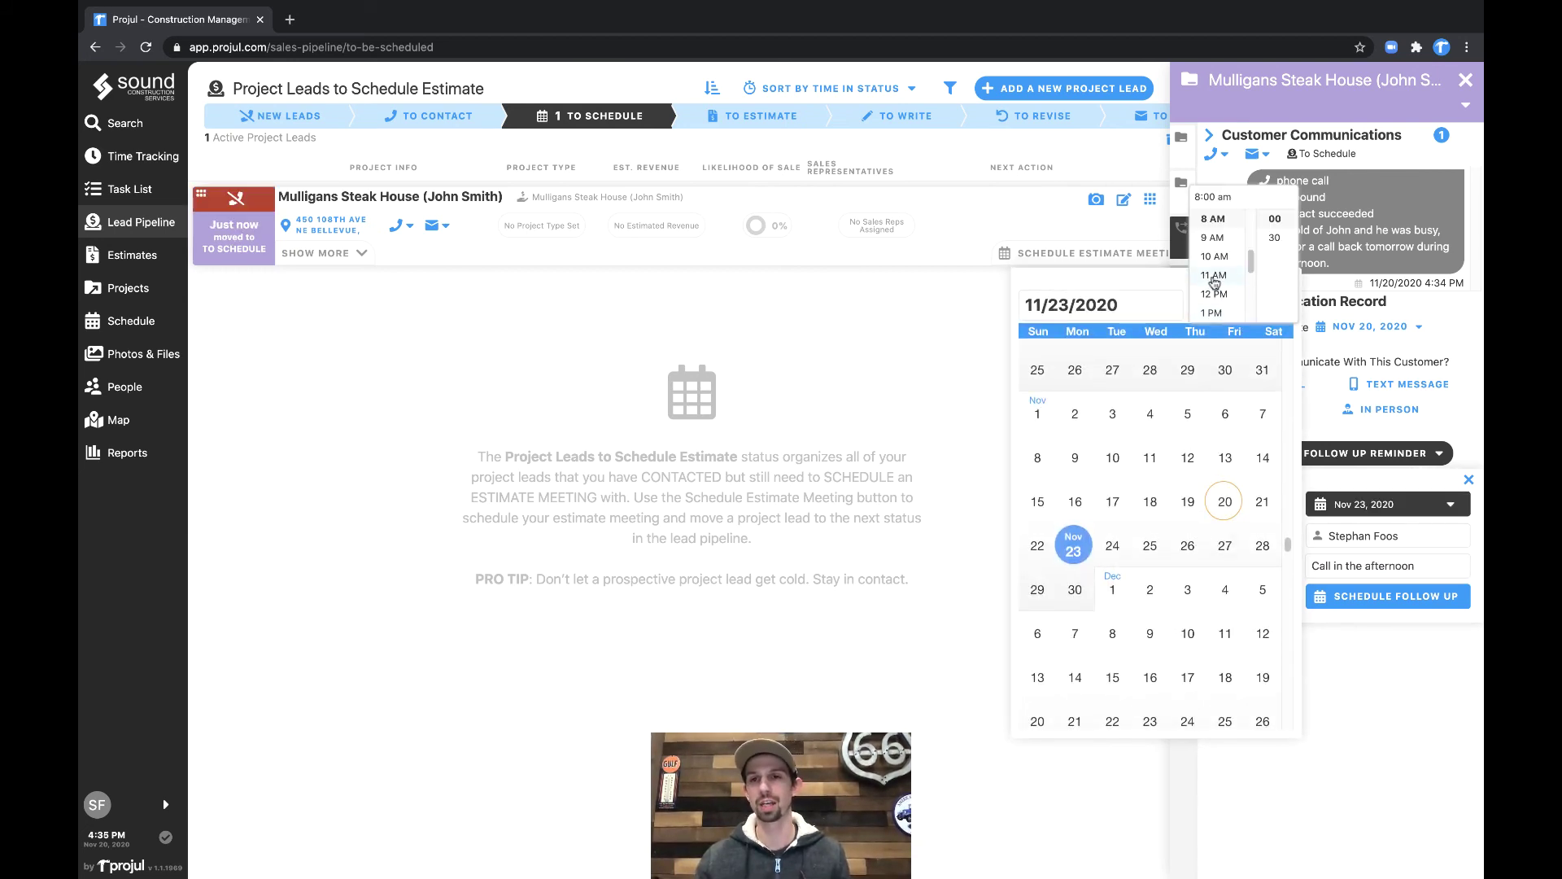
left_click(1217, 296)
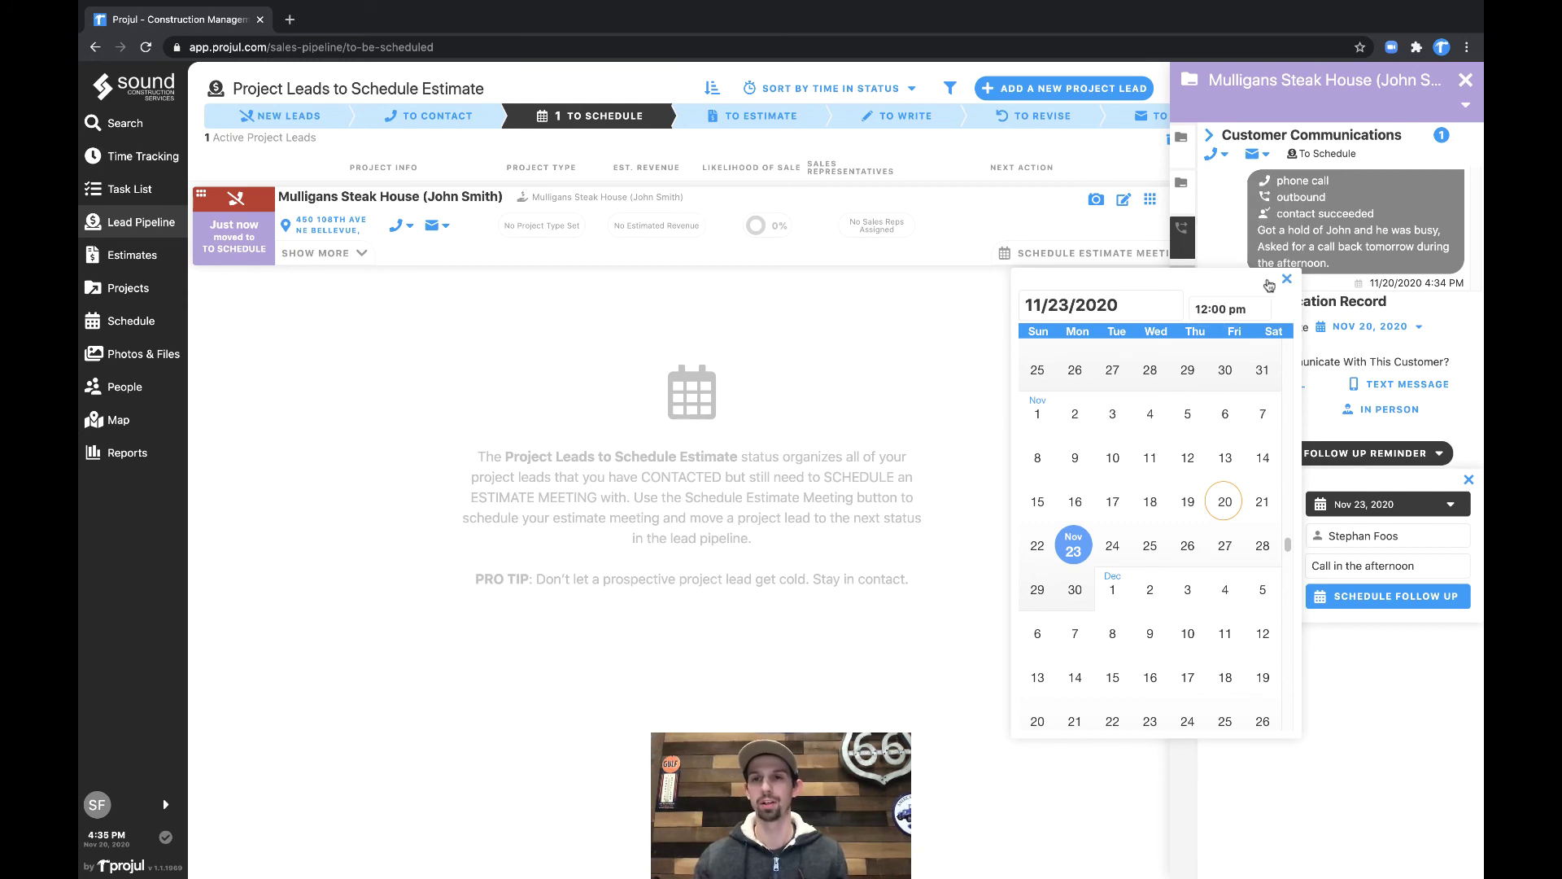
left_click(1286, 280)
left_click(1354, 599)
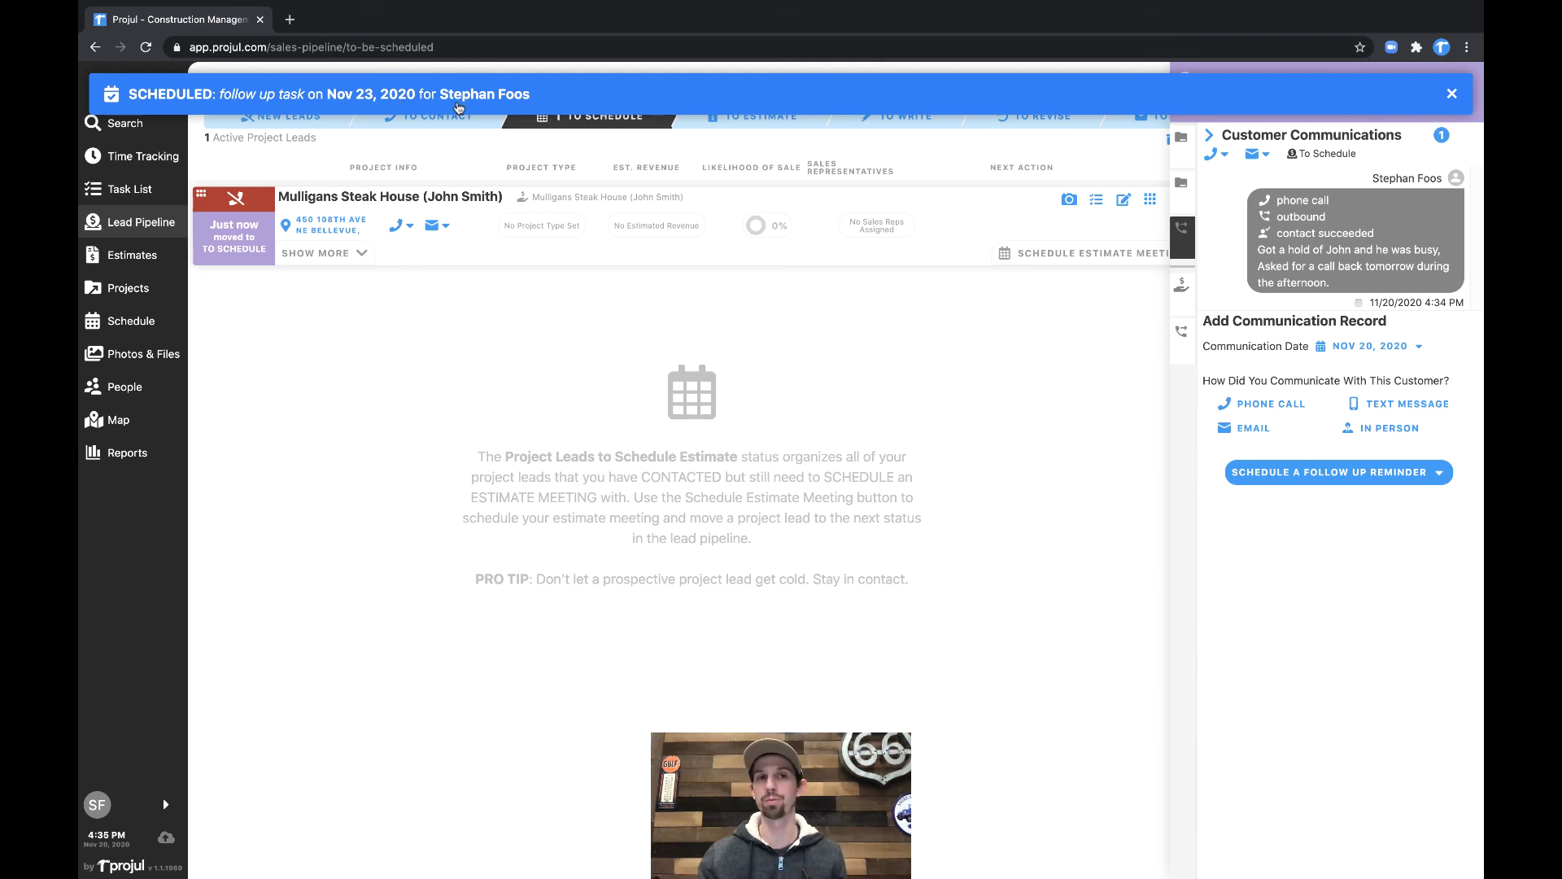
Check the Nov 23 follow-up in Everyone's Tasks, close the lead panel, and return home
left_click(1451, 95)
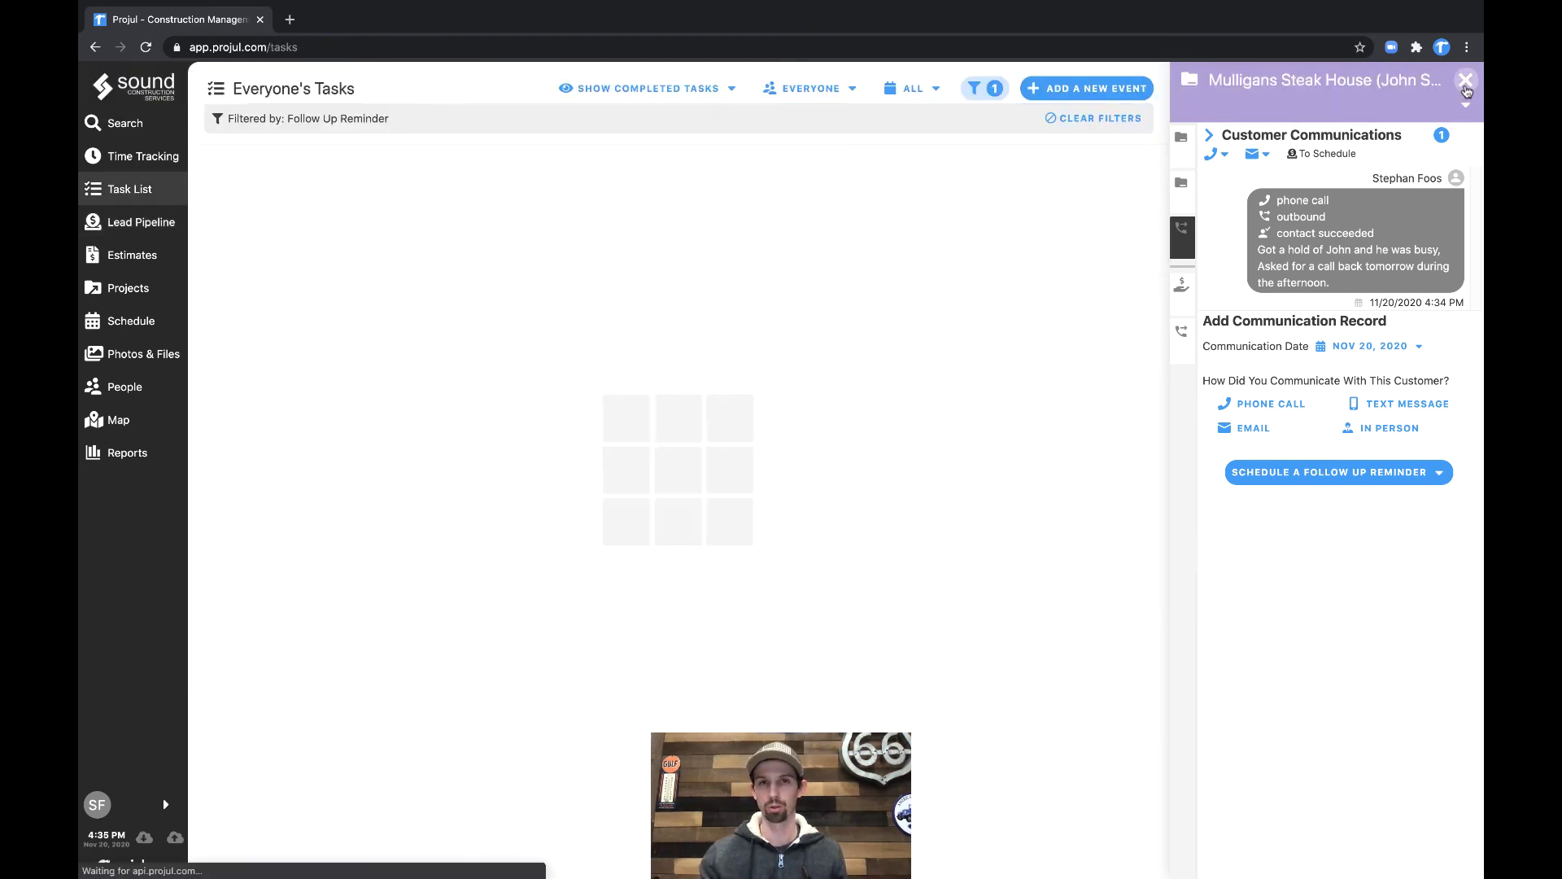
left_click(1465, 80)
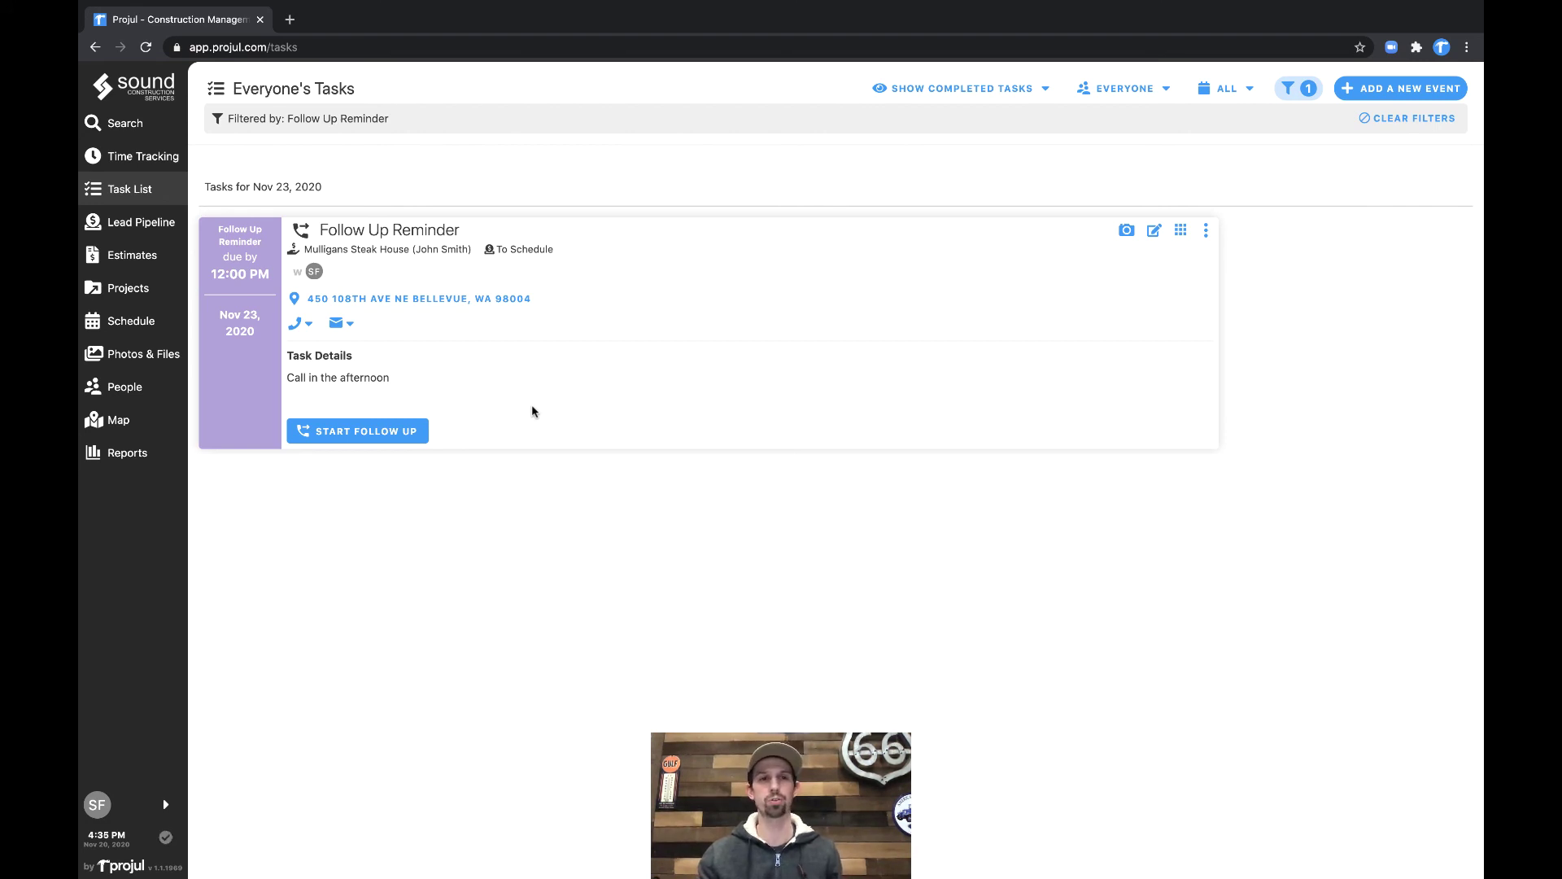
left_click(154, 99)
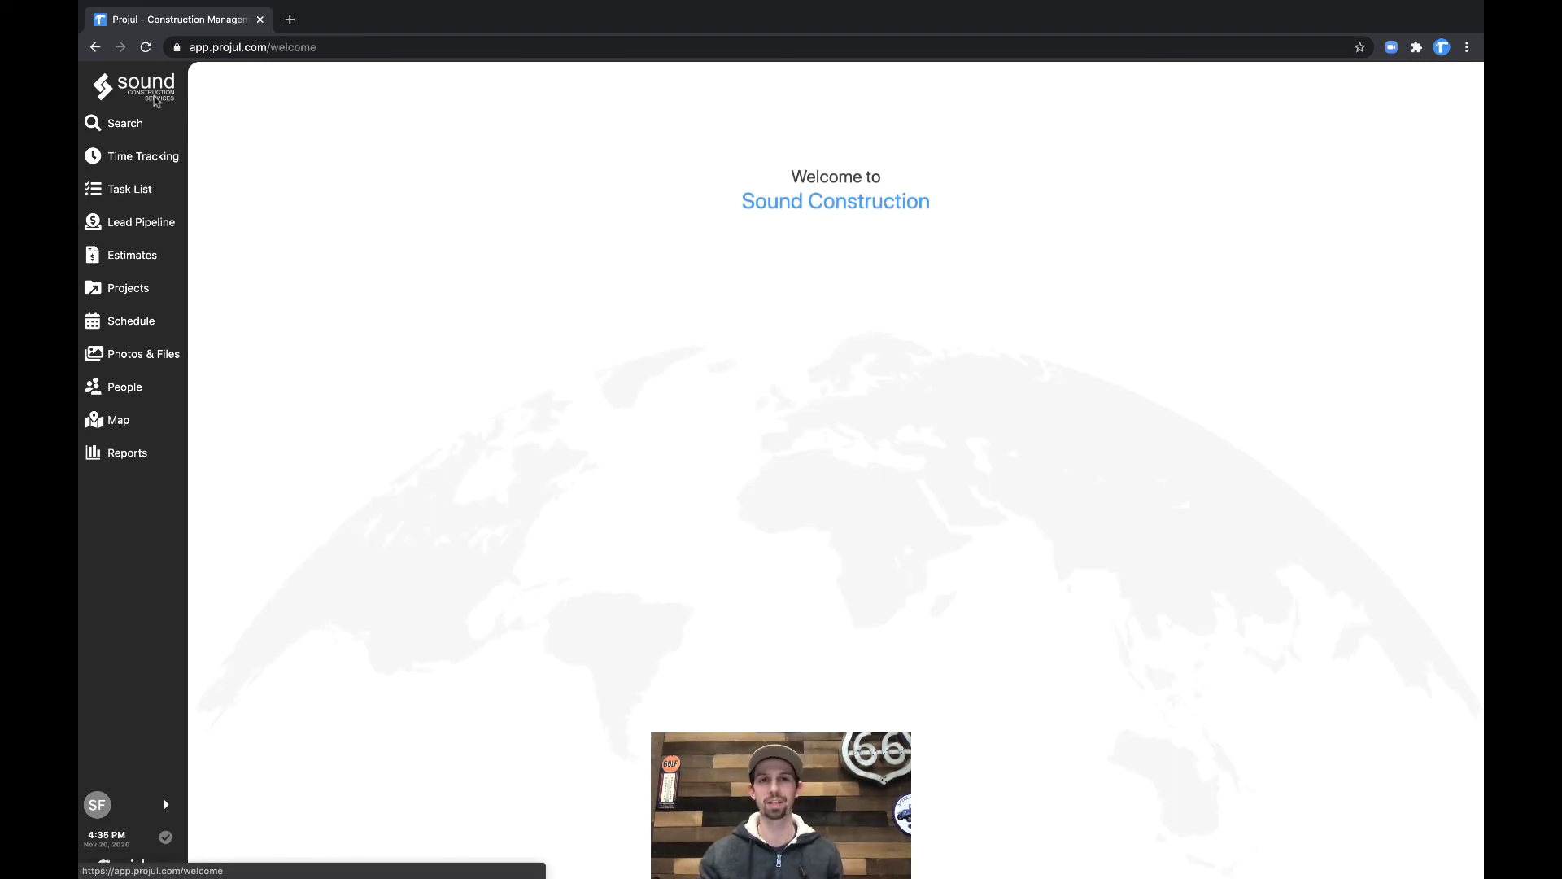